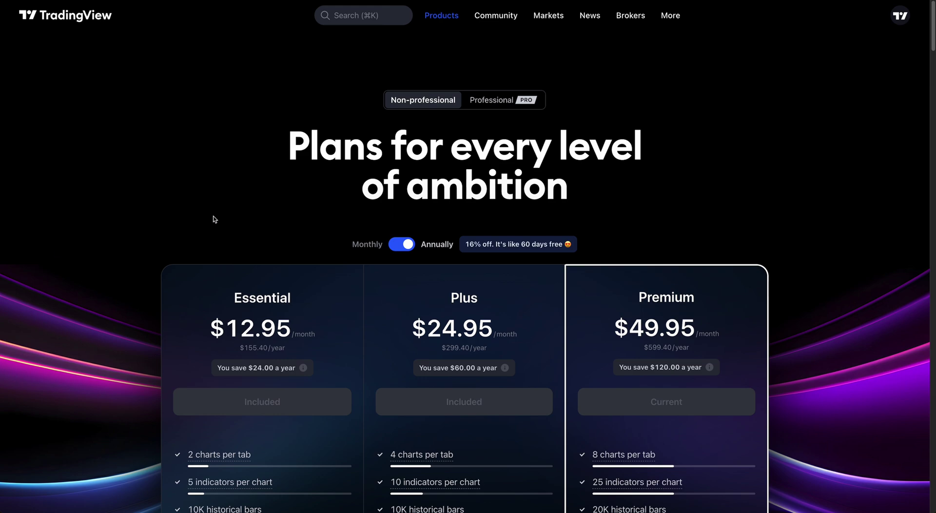
# Browse the pricing plans, viewing the professional tiers and then the non-professional plans again
pyautogui.scroll(-3, 137, 259)
pyautogui.scroll(-3, 138, 260)
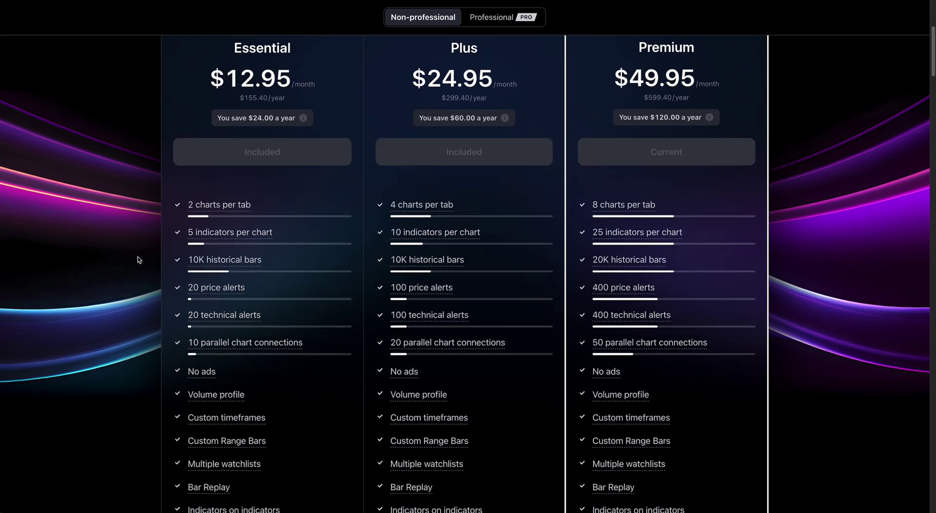
pyautogui.moveTo(221, 348)
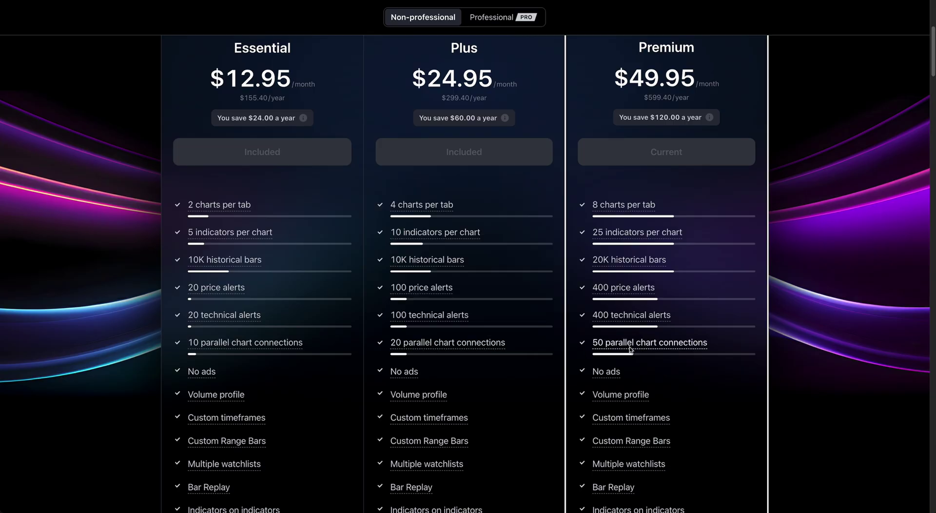
pyautogui.moveTo(630, 348)
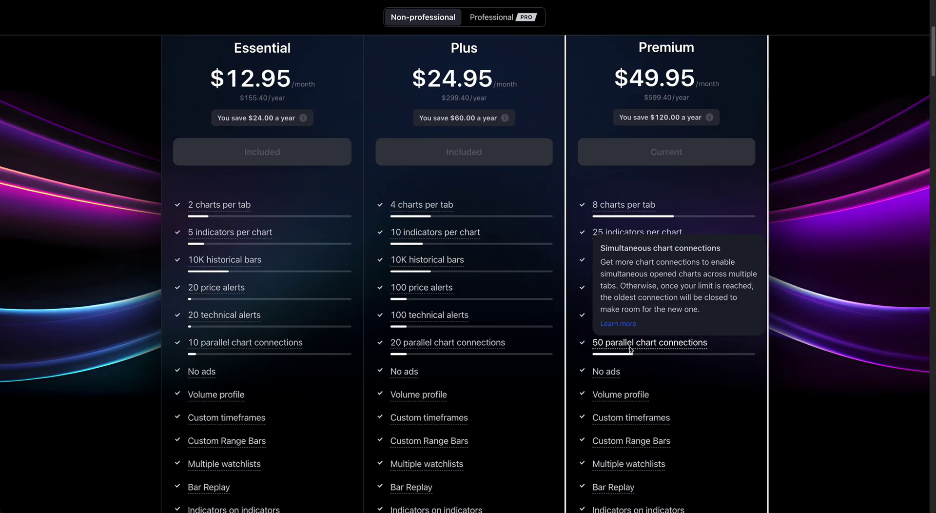
pyautogui.scroll(1, 286, 151)
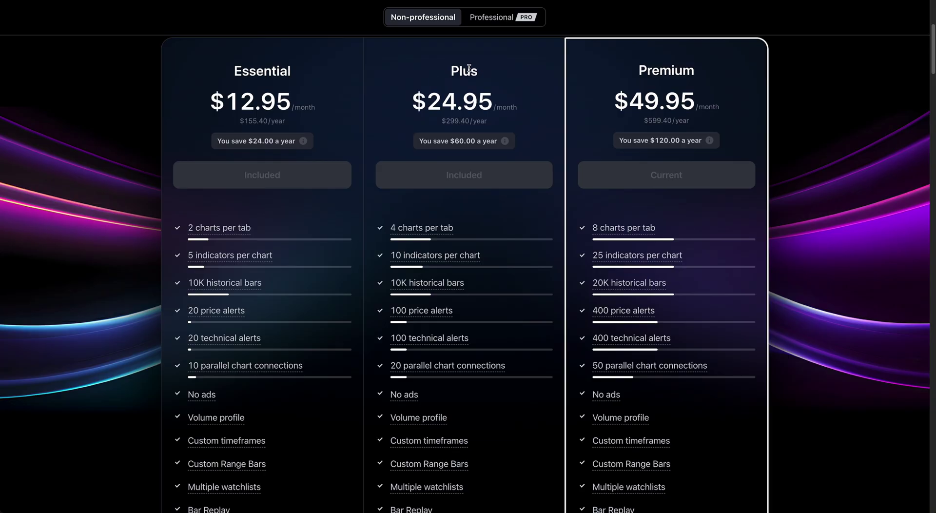
pyautogui.click(476, 17)
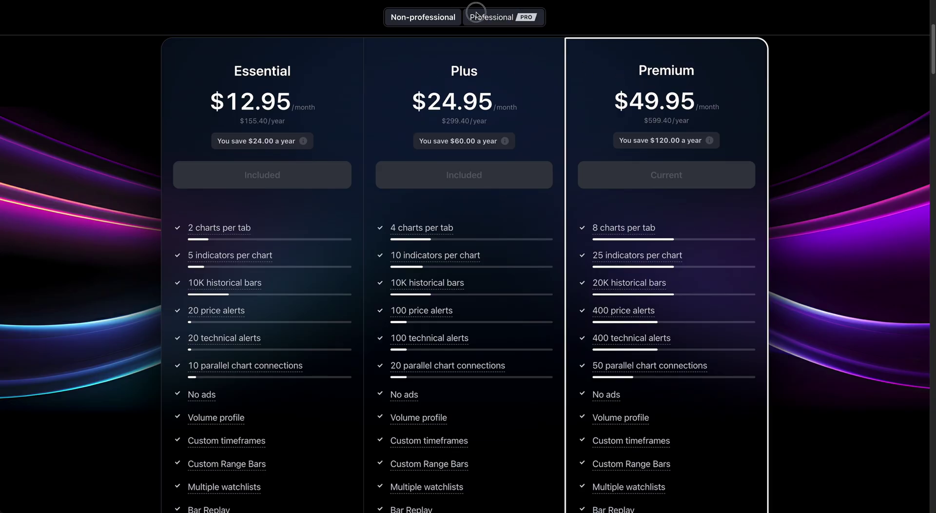
pyautogui.scroll(3, 471, 146)
pyautogui.scroll(4, 471, 232)
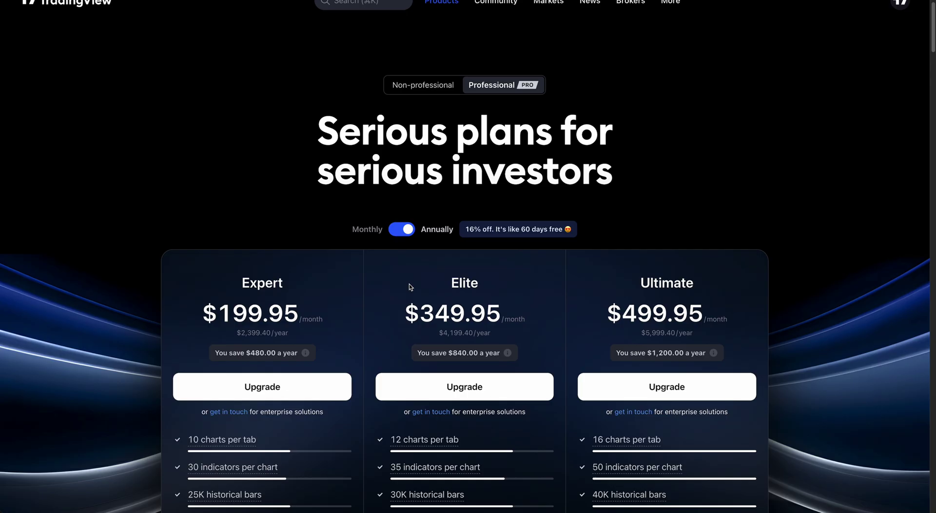
pyautogui.click(425, 81)
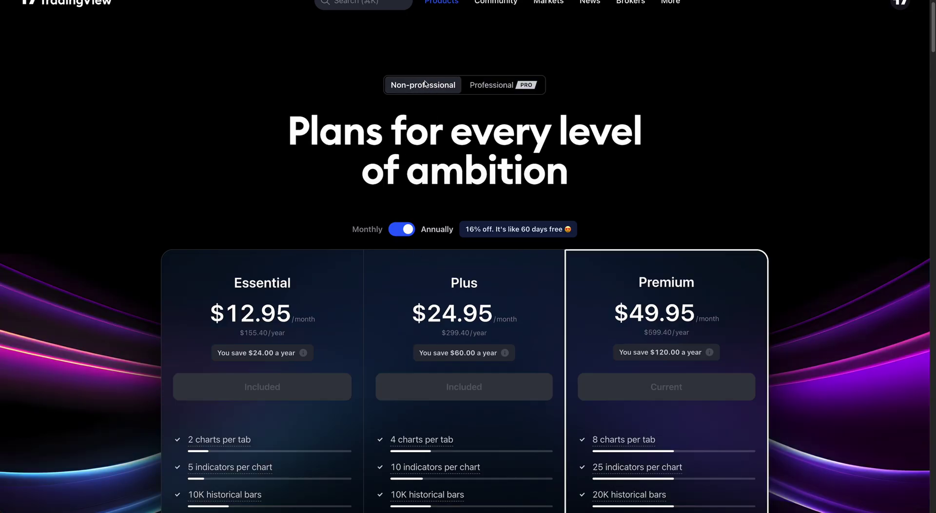
# Open the 'Learn more' article for Premium's 50 parallel chart connections
pyautogui.scroll(-5, 282, 250)
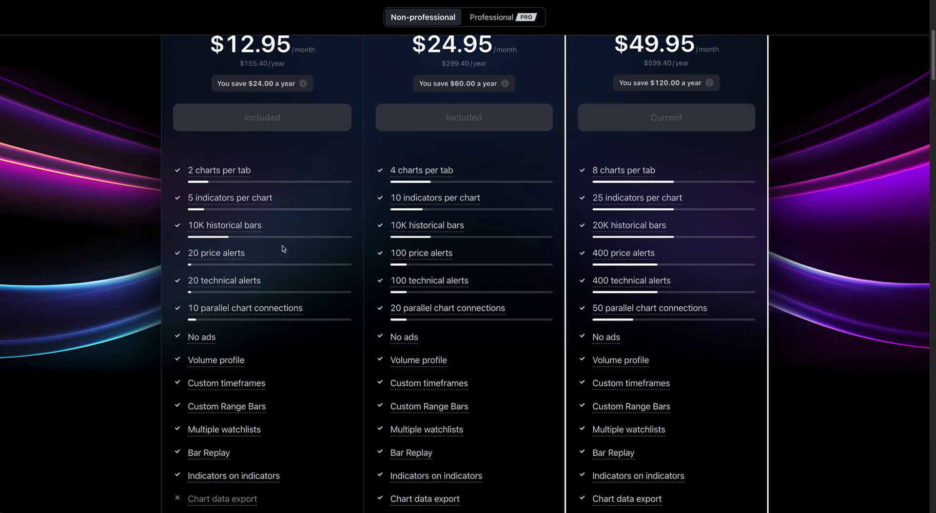
pyautogui.moveTo(213, 313)
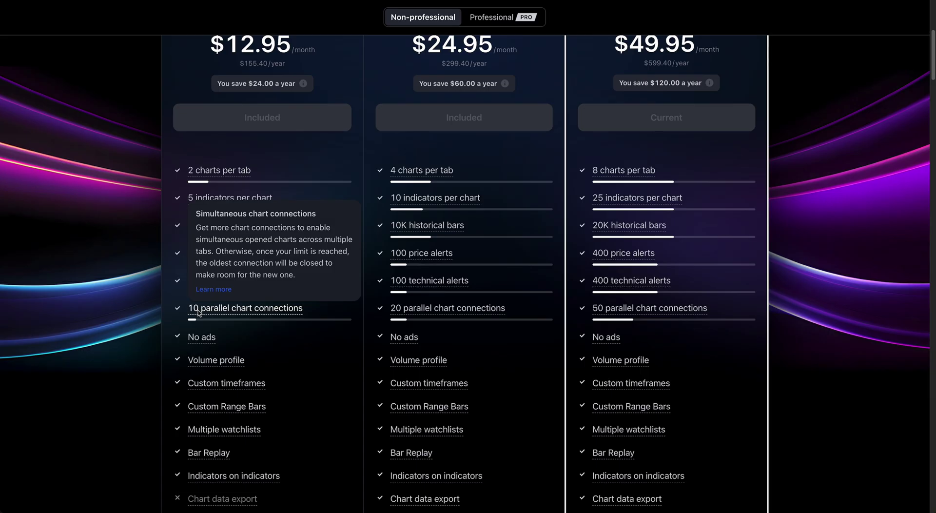
pyautogui.scroll(2, 199, 313)
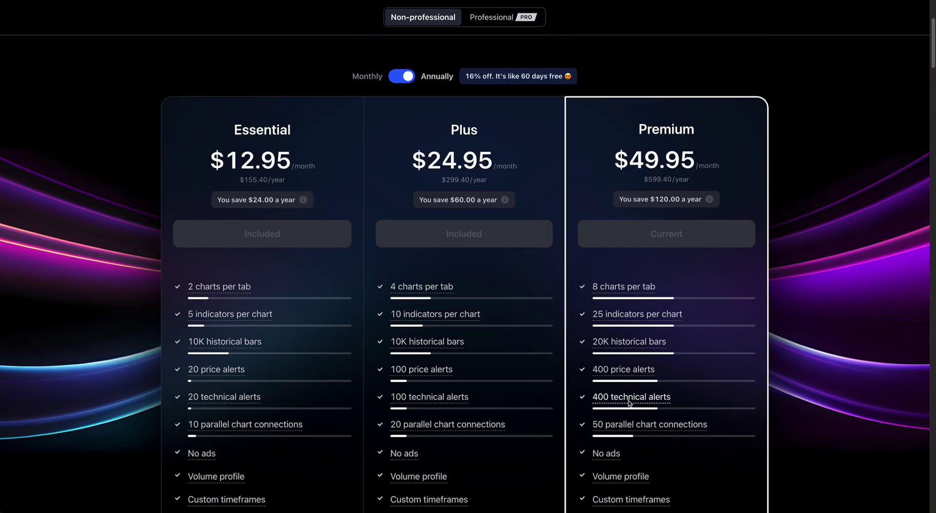
pyautogui.moveTo(646, 427)
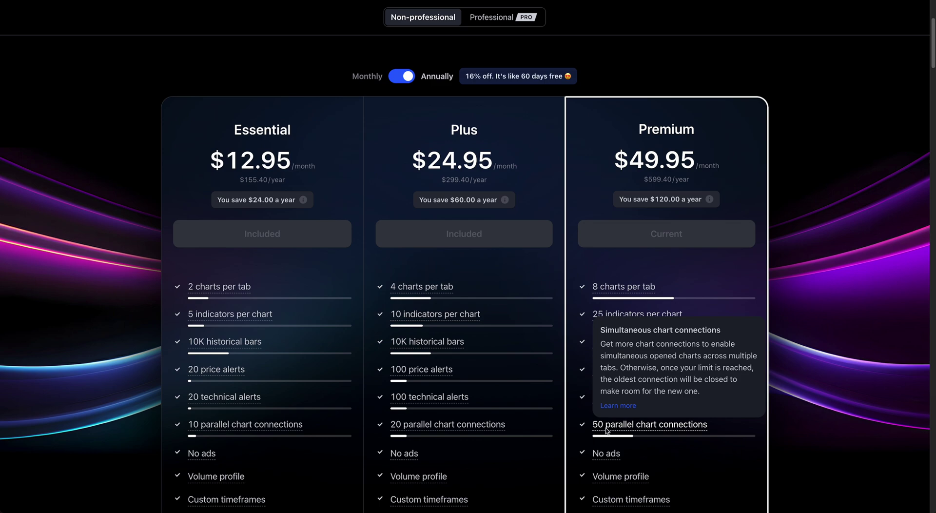
pyautogui.click(618, 406)
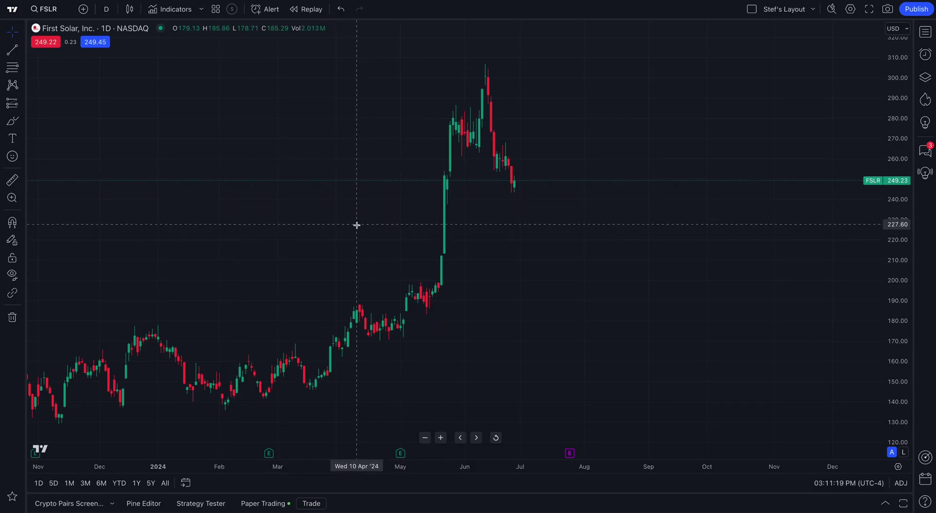
# Change the daily chart's symbol from FSLR to AAPL
pyautogui.scroll(1, 357, 225)
pyautogui.scroll(-1, 341, 225)
pyautogui.scroll(2, 371, 222)
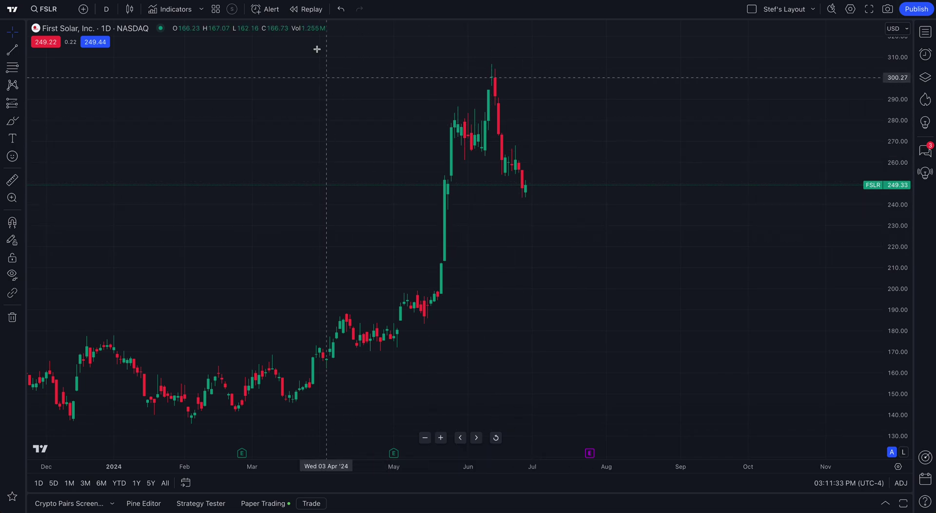
pyautogui.write('AAPL')
pyautogui.press('Return')
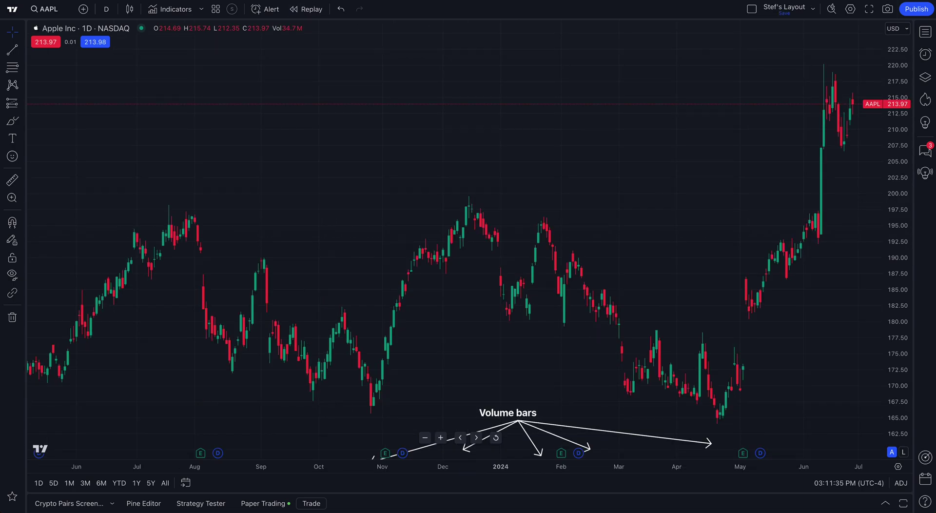
# Pan and zoom the AAPL chart toward the latest candles
pyautogui.moveTo(609, 116); pyautogui.dragTo(408, 207)
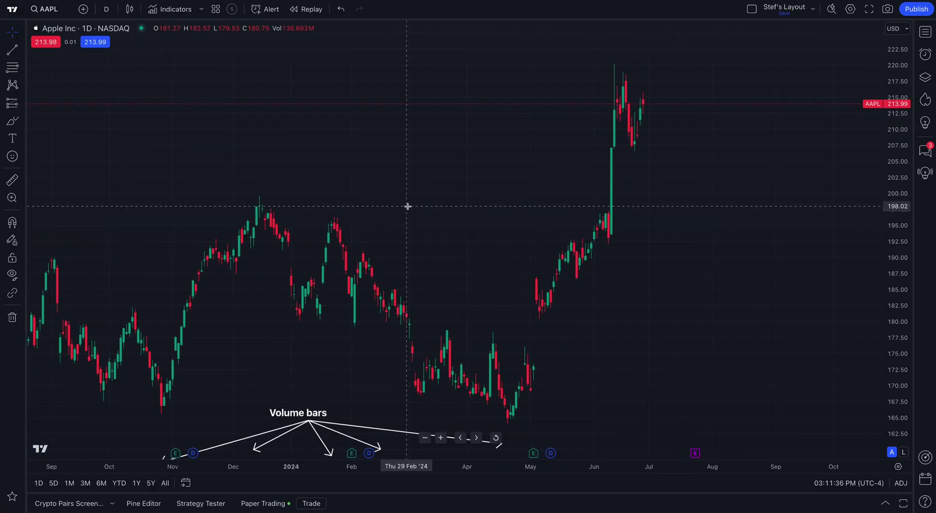
pyautogui.scroll(10, 408, 207)
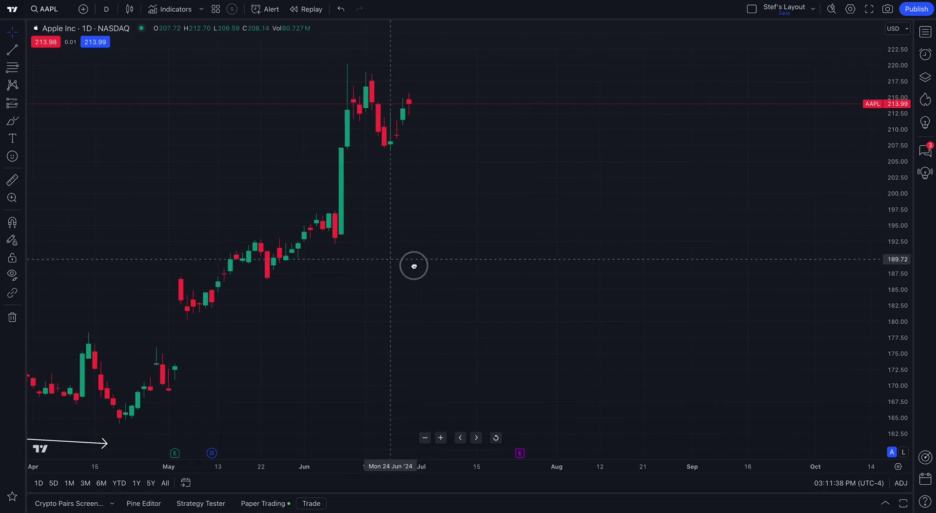
pyautogui.scroll(3, 414, 266)
pyautogui.moveTo(414, 263); pyautogui.dragTo(395, 266)
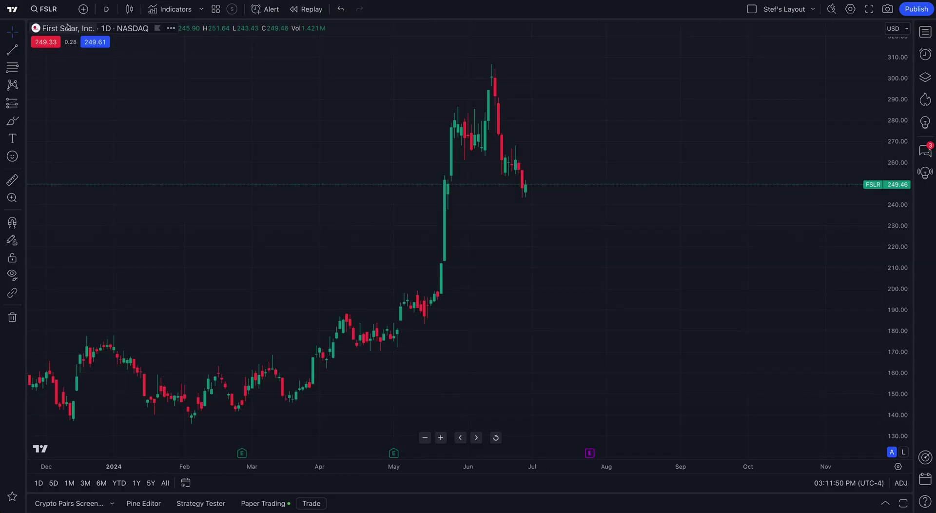
# Load AAPL through Symbol Search and zoom into the chart's recent bars
pyautogui.click(49, 9)
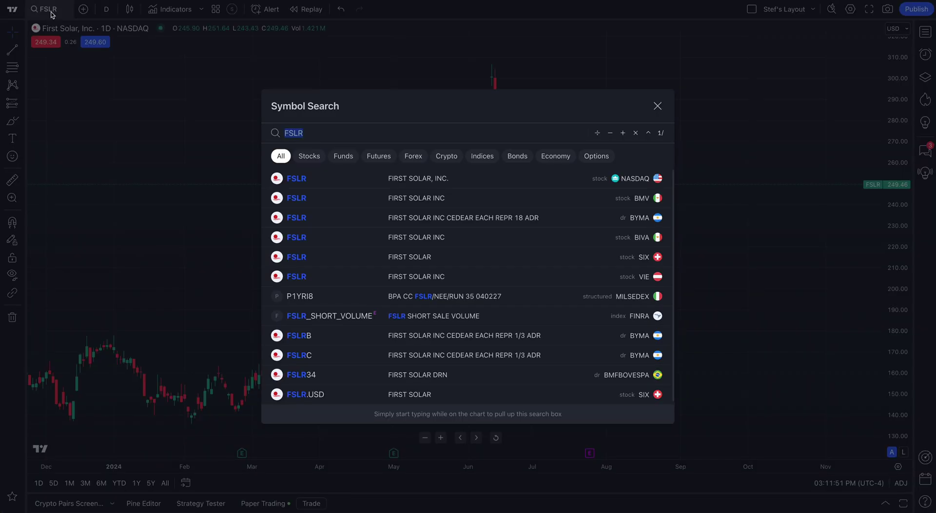
pyautogui.write('AAPL')
pyautogui.press('Return')
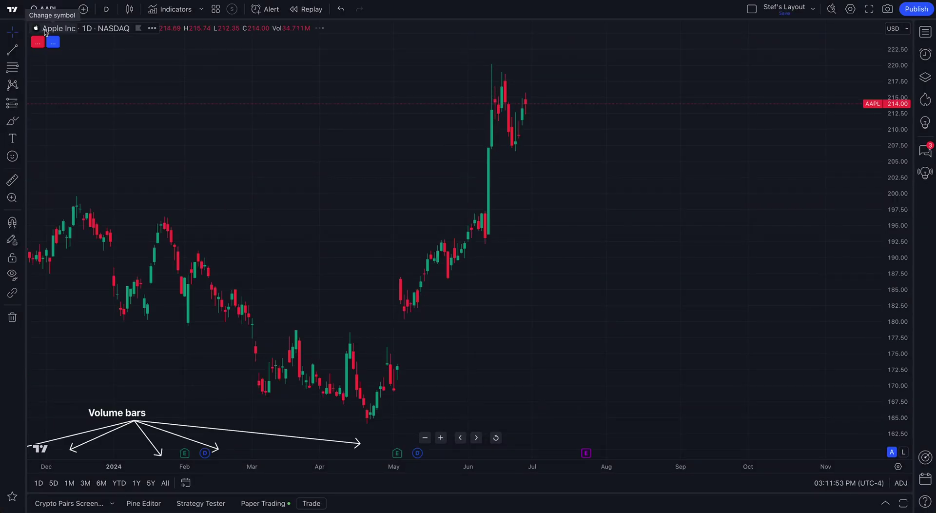
pyautogui.scroll(4, 261, 22)
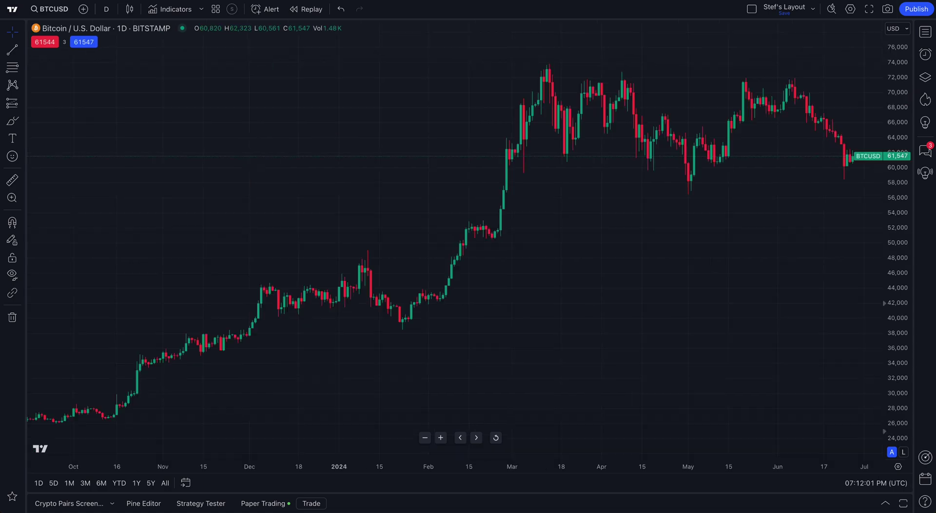
pyautogui.scroll(3, 583, 268)
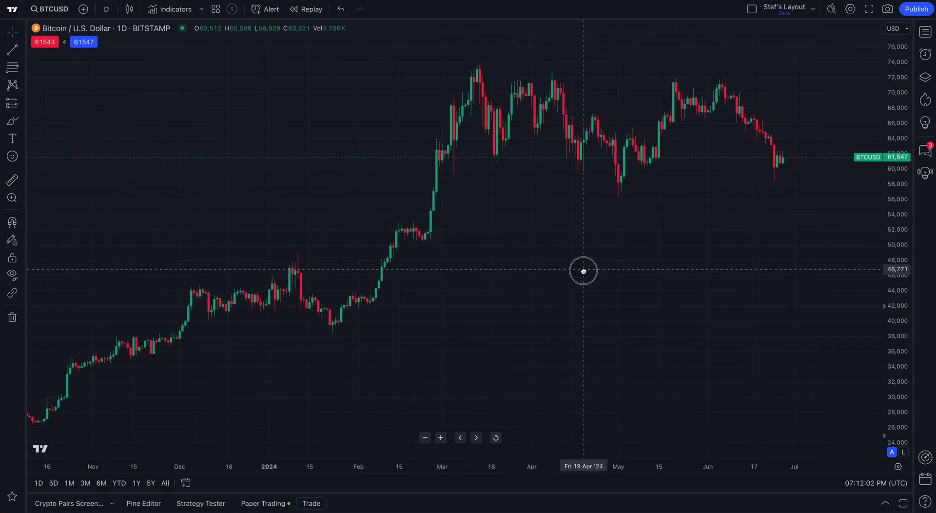
pyautogui.hscroll(5, 583, 270)
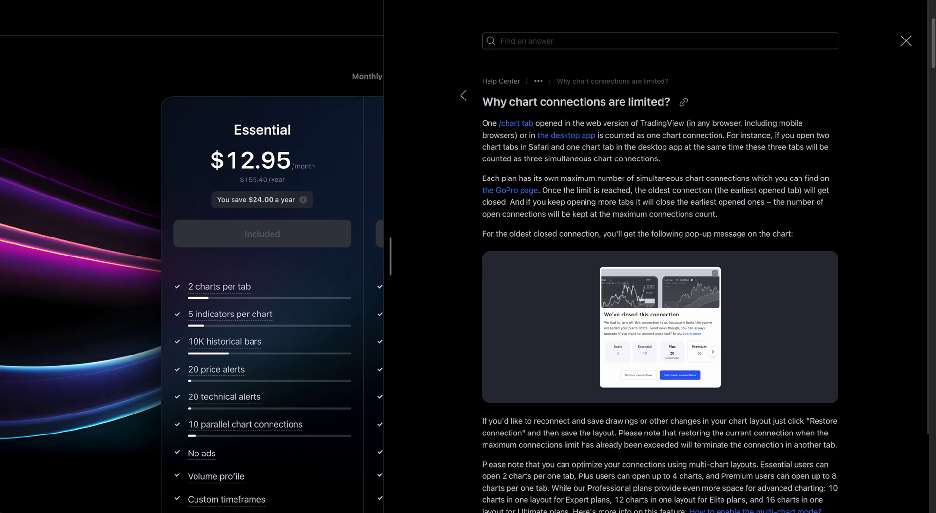
# Close the Help Center article and compare the Essential, Plus and Premium connection limits (10, 20, 50)
pyautogui.click(906, 41)
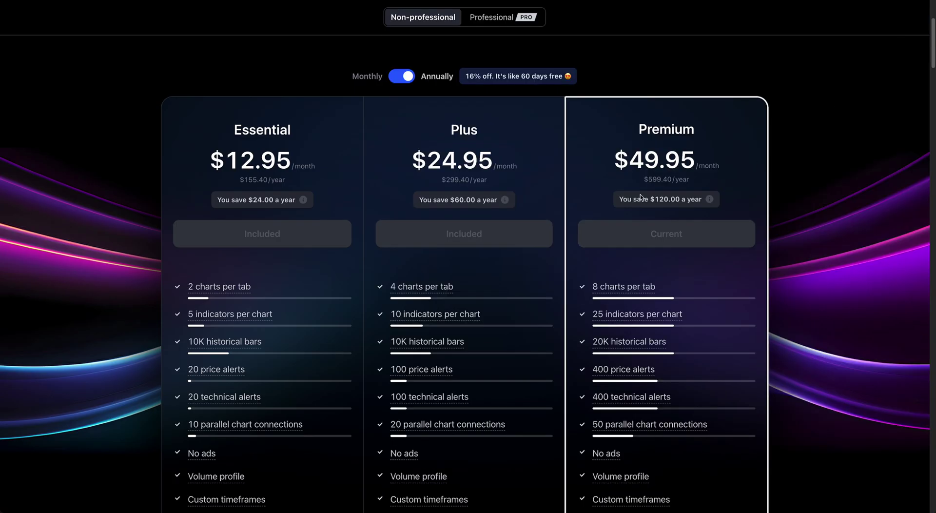
pyautogui.scroll(-3, 803, 279)
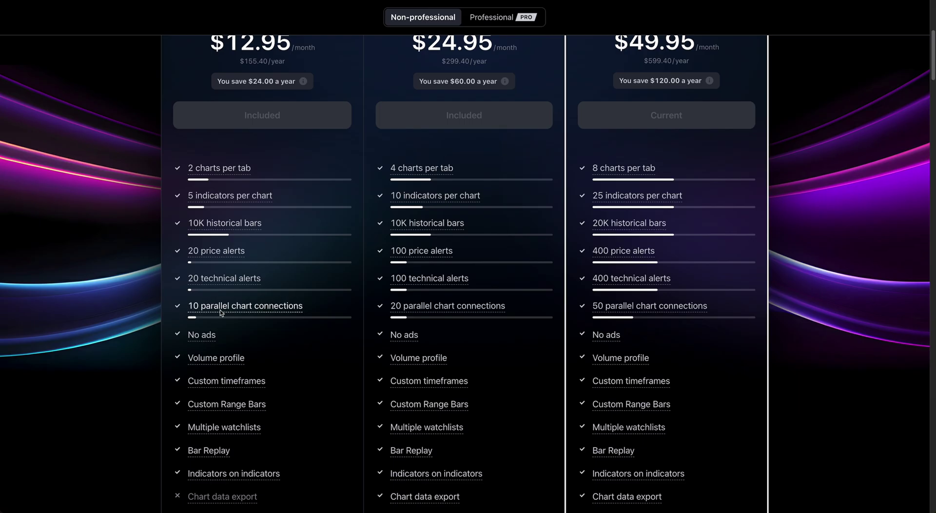
pyautogui.moveTo(221, 310)
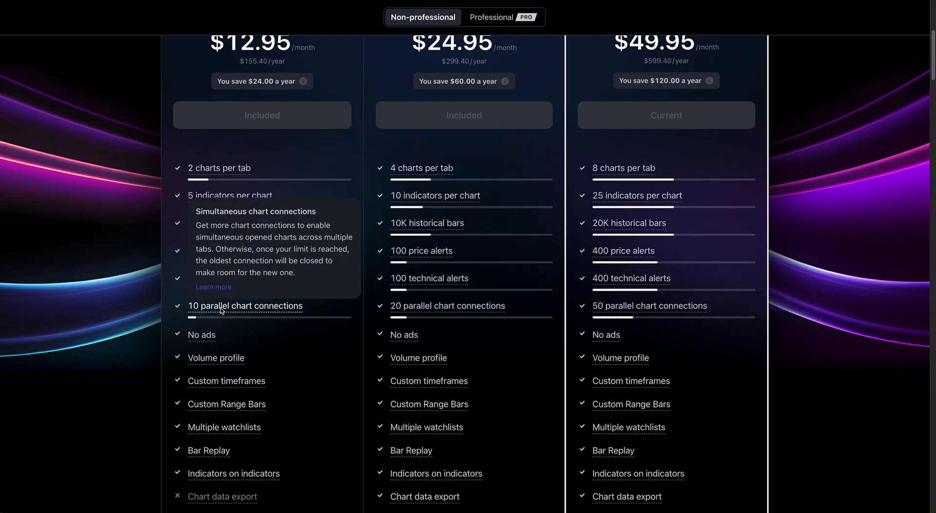
pyautogui.scroll(1, 222, 313)
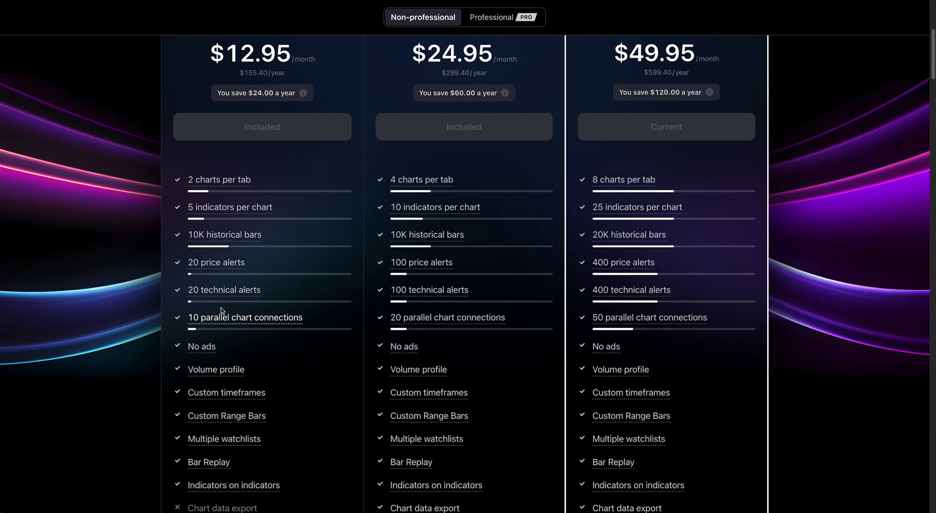
pyautogui.moveTo(410, 348)
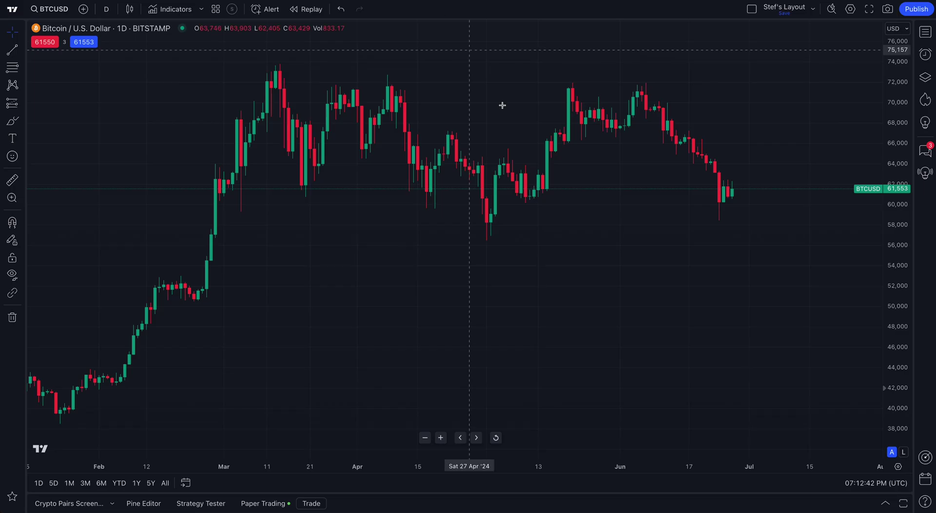
# Zoom out the BTCUSD daily chart and pan it to span October to October
pyautogui.scroll(-5, 452, 237)
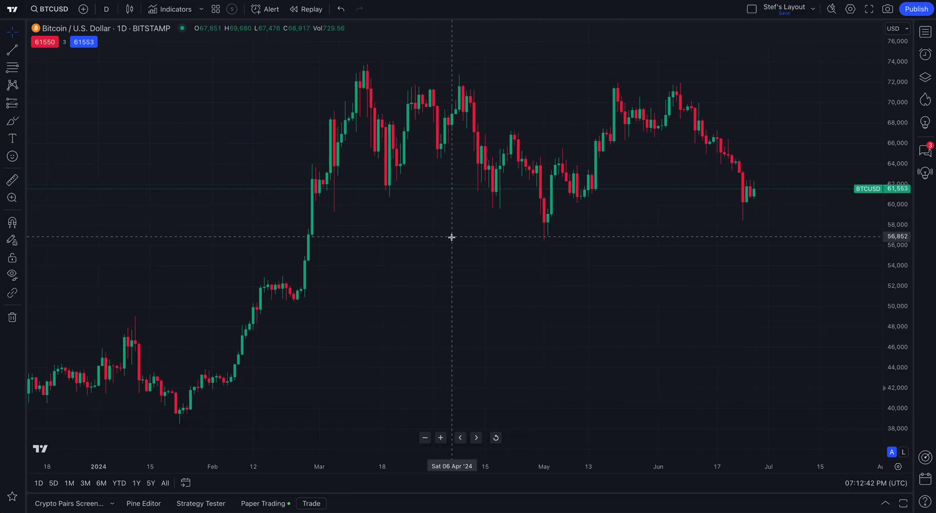
pyautogui.scroll(-2, 475, 275)
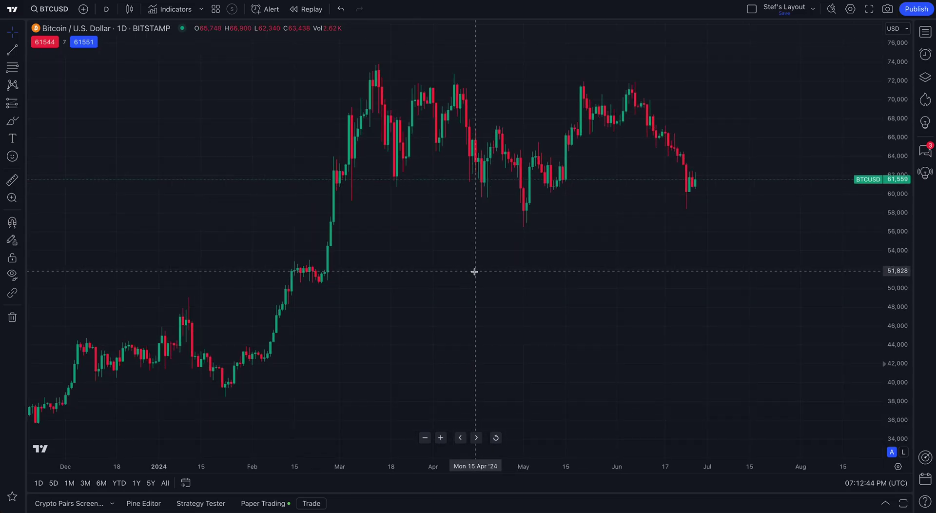
pyautogui.scroll(-2, 475, 273)
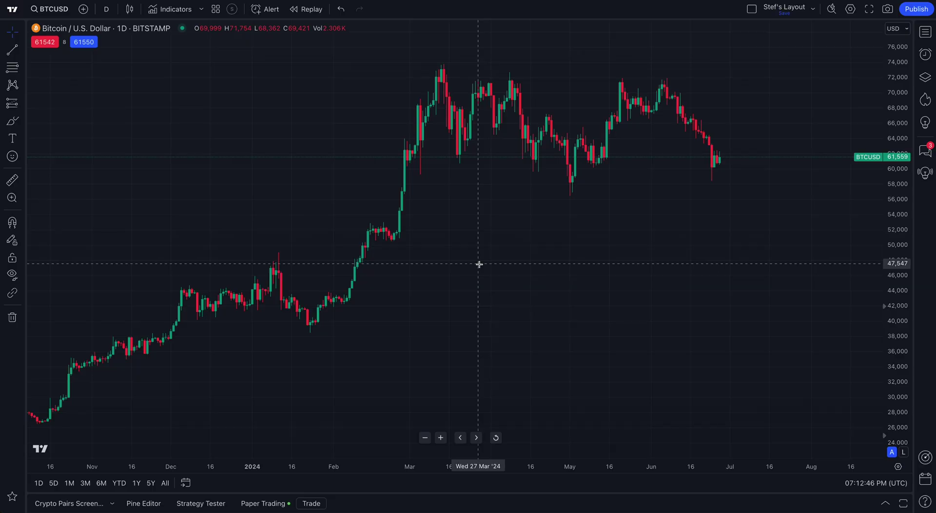
pyautogui.scroll(-2, 475, 271)
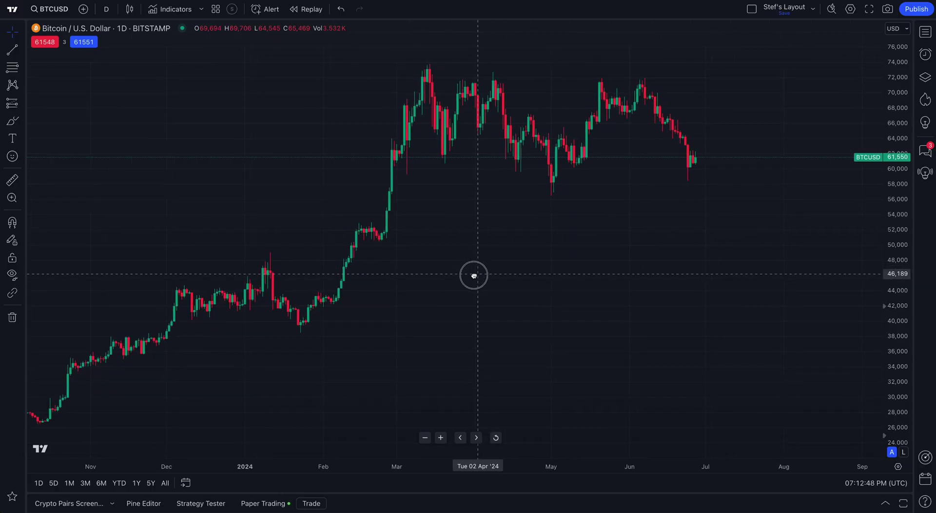
pyautogui.moveTo(474, 276); pyautogui.dragTo(425, 278)
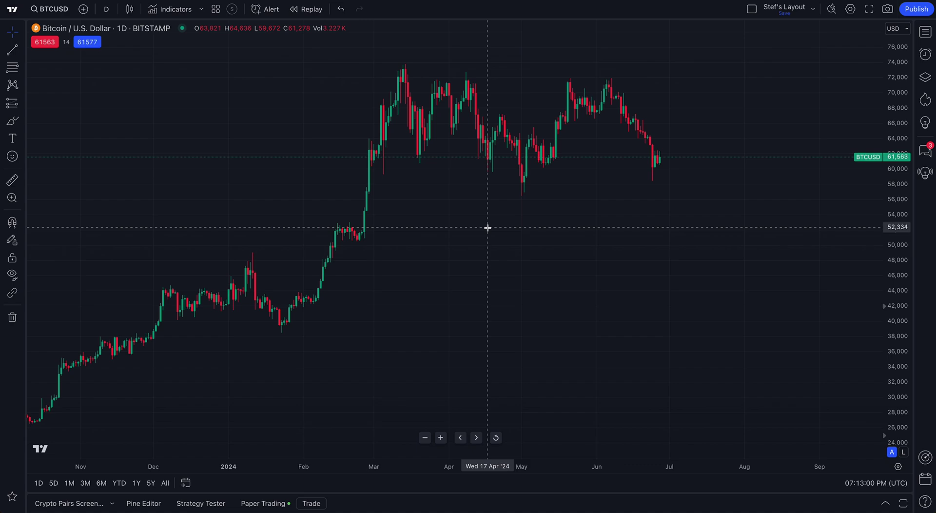
pyautogui.scroll(-2, 488, 227)
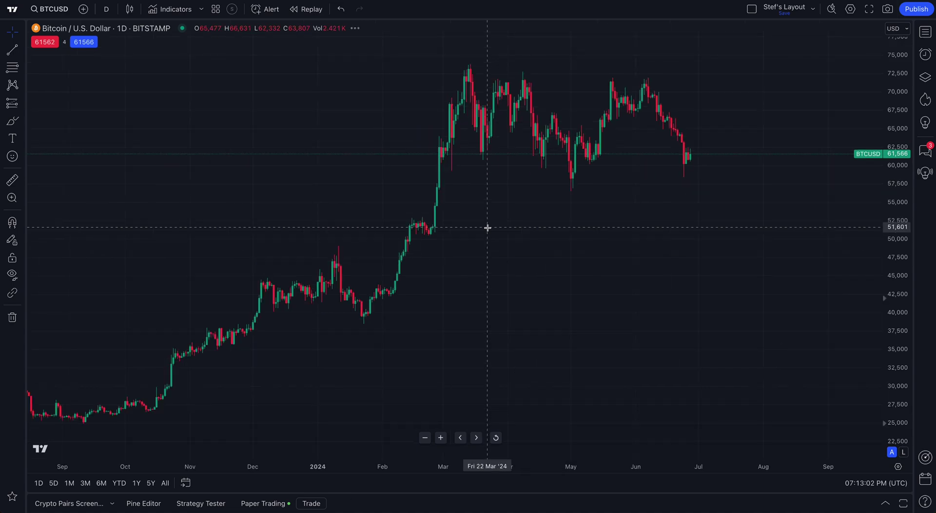
pyautogui.moveTo(488, 227); pyautogui.dragTo(441, 248)
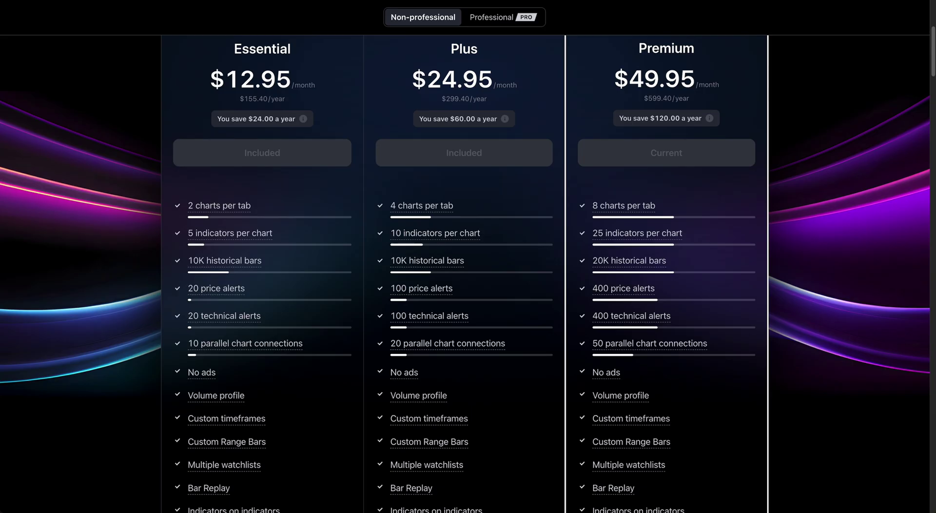
# Show the tooltip explaining Premium's 50 parallel chart connections
pyautogui.scroll(2, 294, 154)
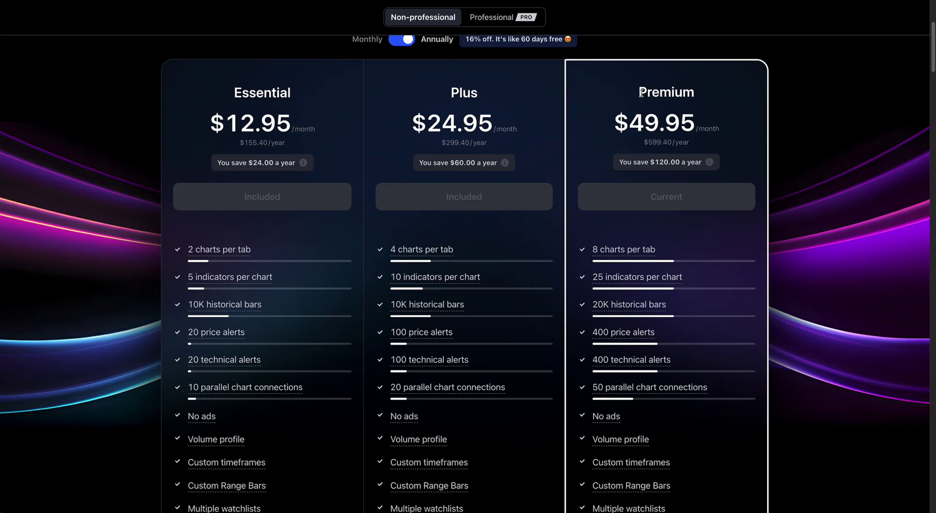
pyautogui.moveTo(617, 386)
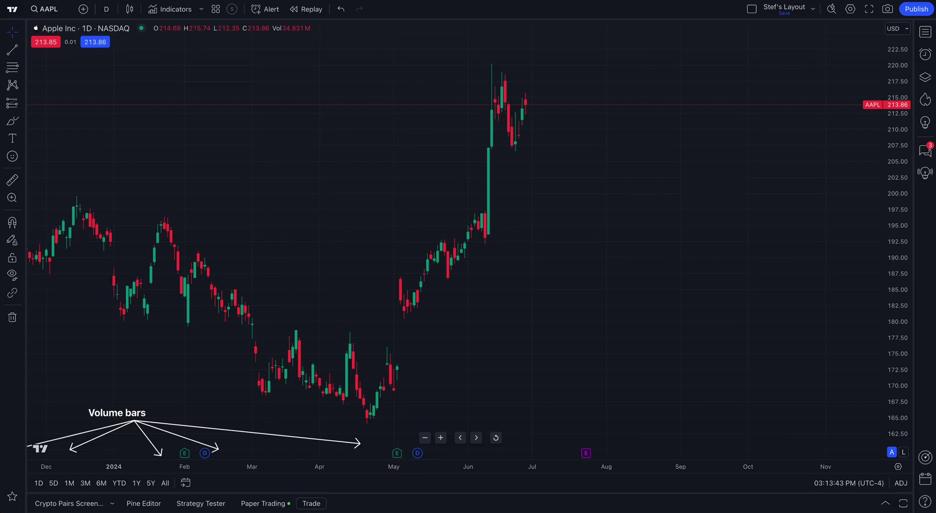
# Zoom into AAPL's June daily candles, then adjust the BTCUSD chart's visible range
pyautogui.scroll(5, 652, 244)
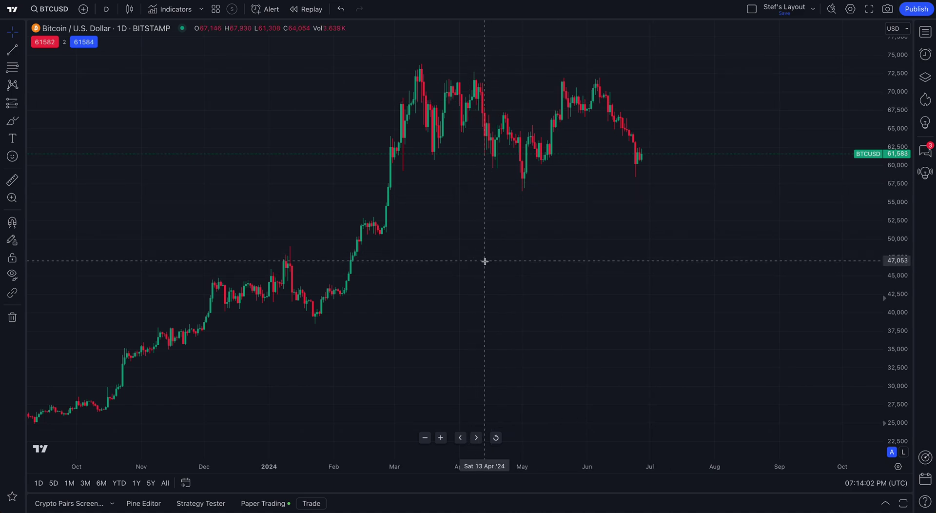
pyautogui.scroll(3, 541, 254)
pyautogui.hscroll(3, 556, 239)
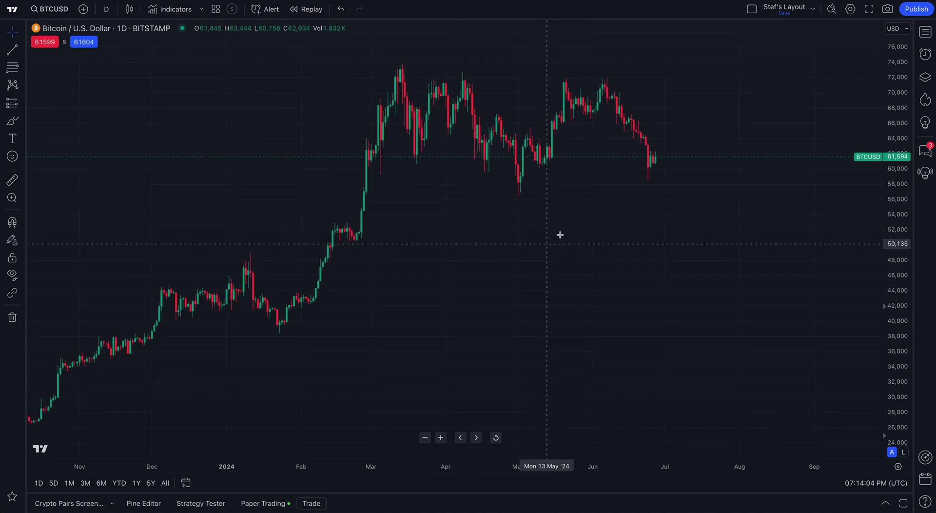
# Switch to a two-chart layout with Bitcoin and Gold Futures side by side
pyautogui.click(752, 10)
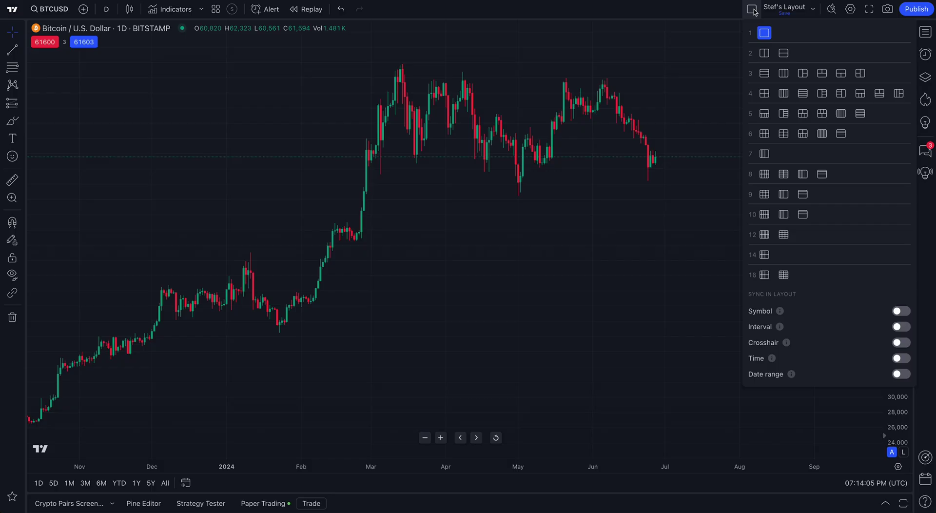
pyautogui.click(765, 55)
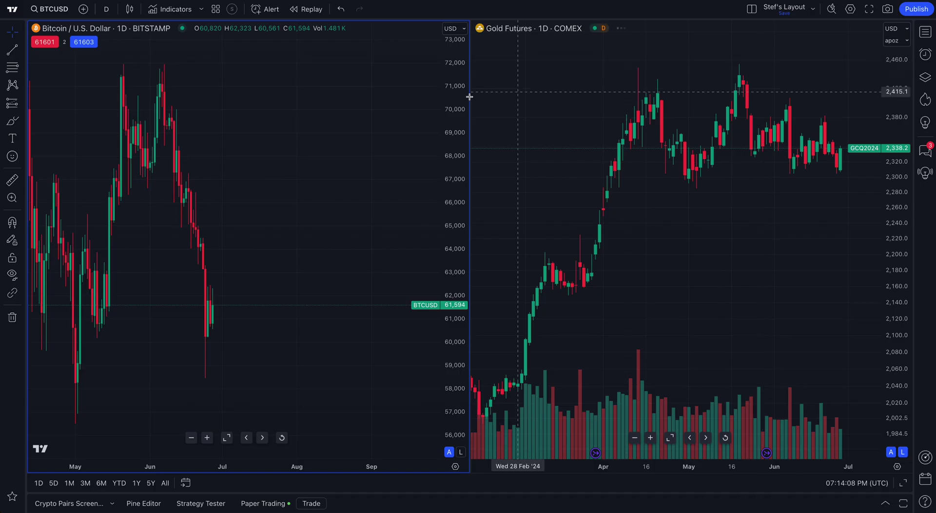
pyautogui.click(533, 92)
pyautogui.click(351, 101)
pyautogui.click(514, 88)
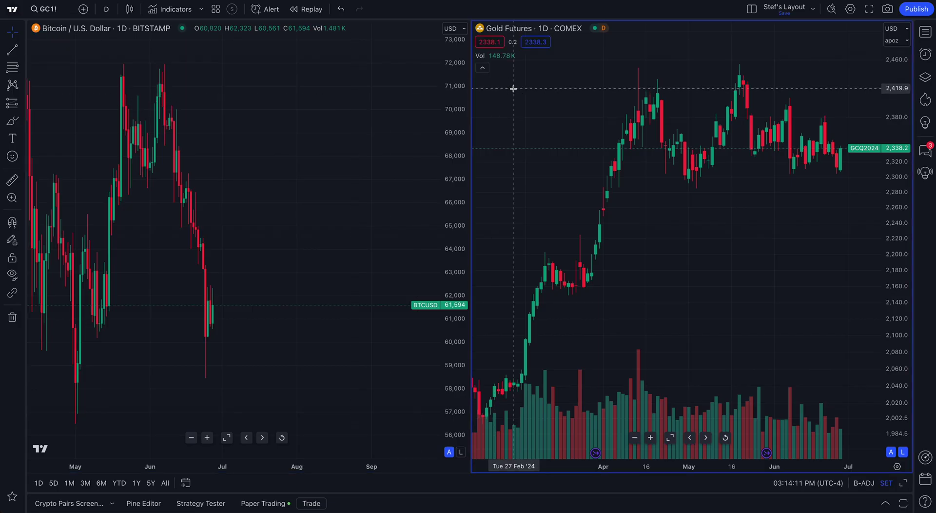
# Alternate focus between the Bitcoin and Gold panes, leaving the Bitcoin chart active
pyautogui.click(312, 102)
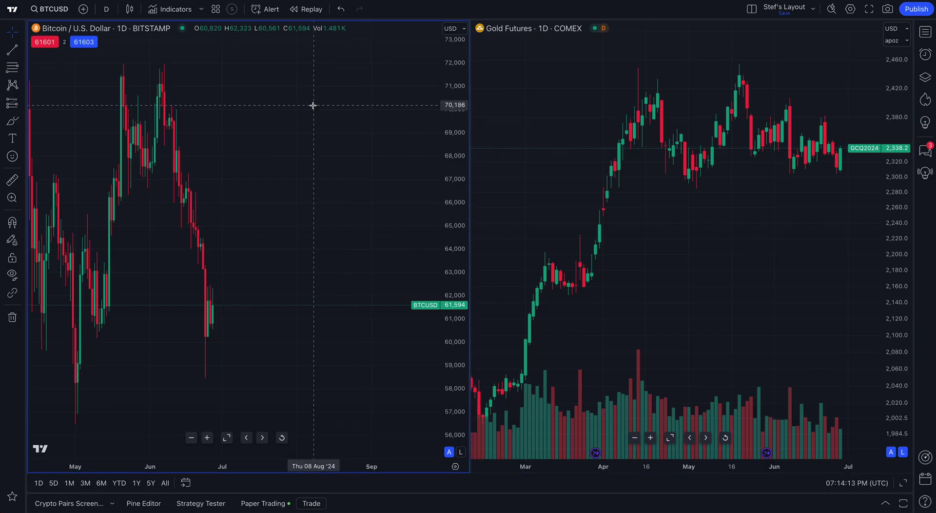
pyautogui.click(517, 93)
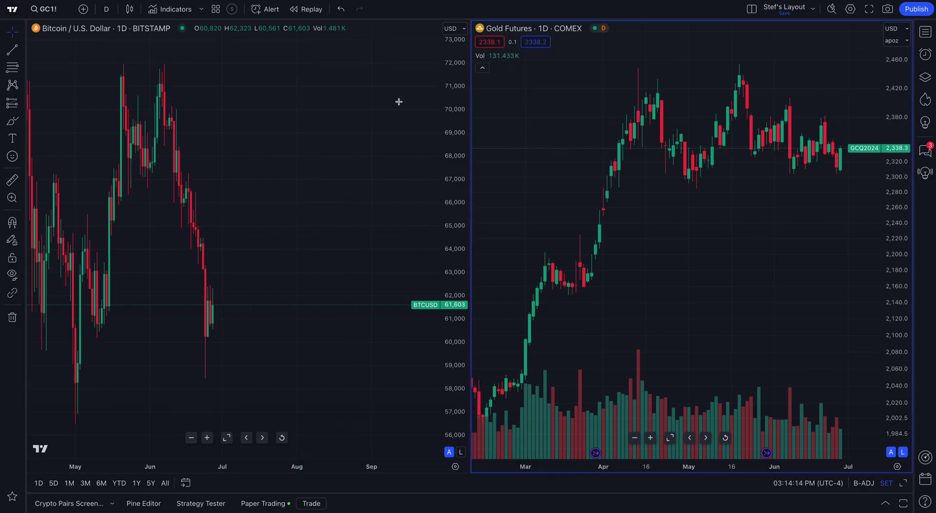
pyautogui.click(361, 100)
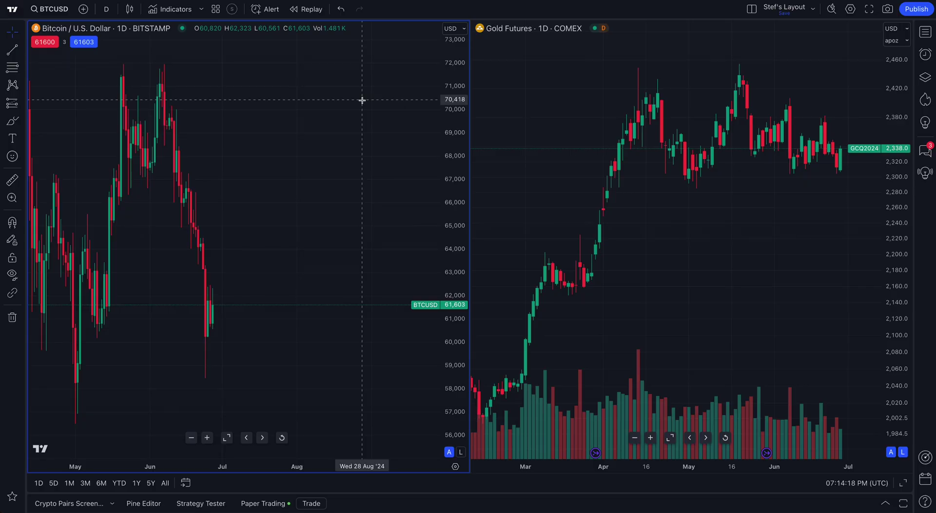
pyautogui.click(516, 99)
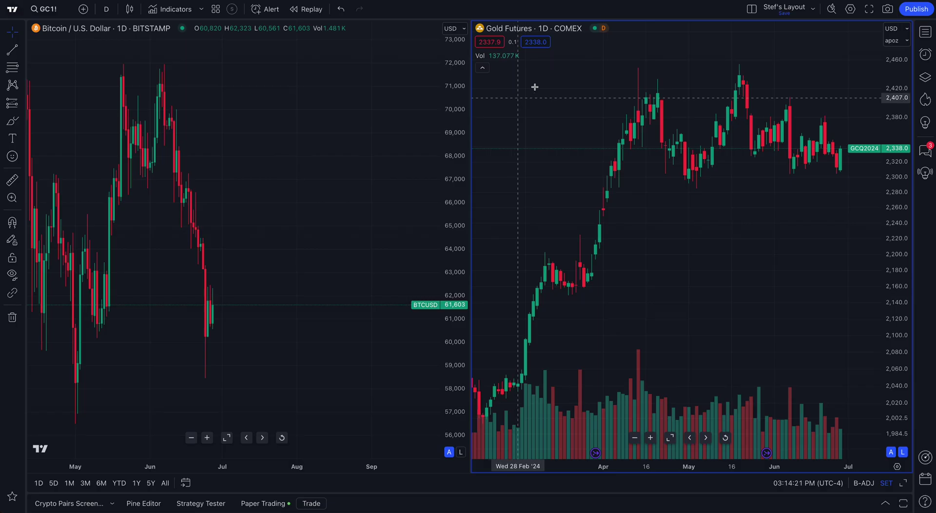
pyautogui.click(753, 9)
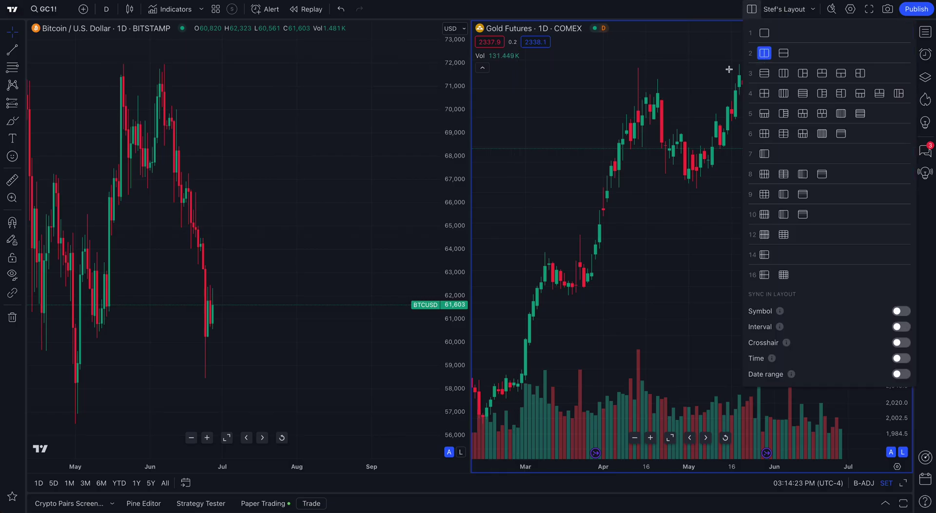
pyautogui.click(528, 91)
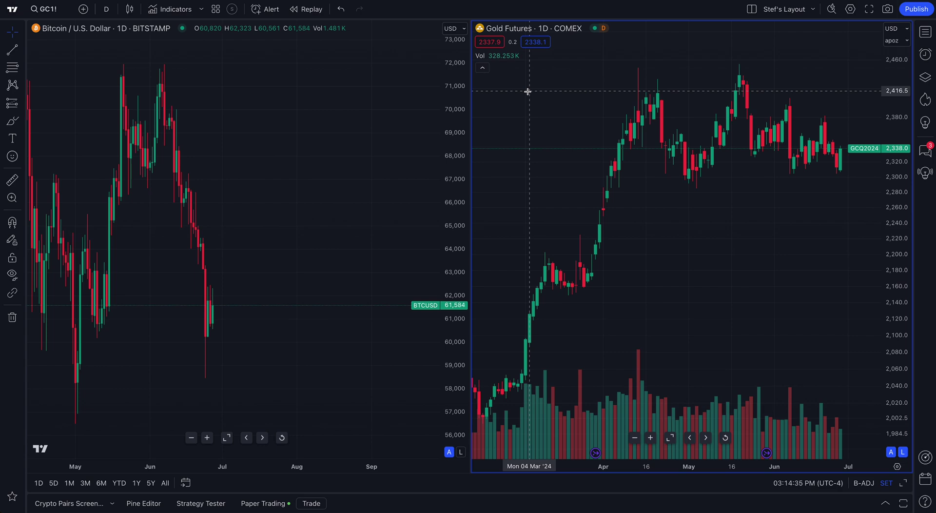
pyautogui.click(314, 125)
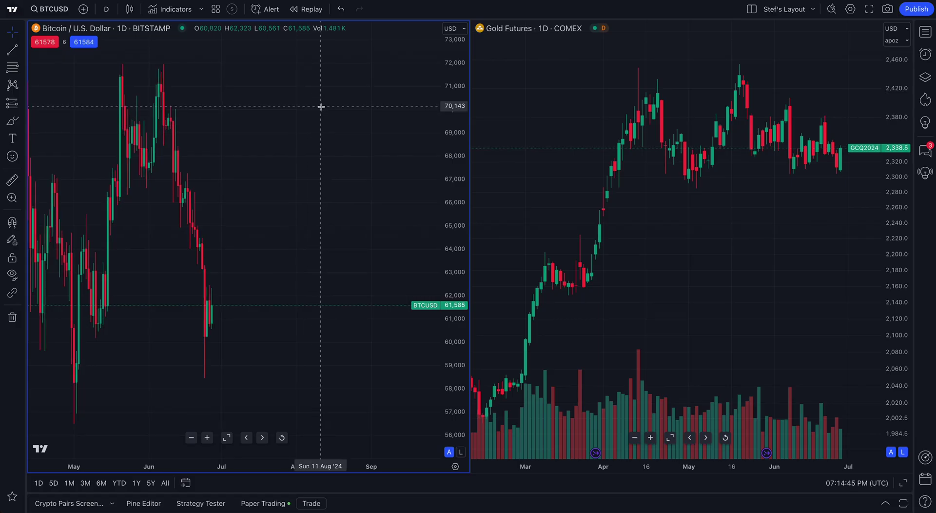
# Set the Bitcoin chart to 10-minute candles
pyautogui.moveTo(291, 125); pyautogui.dragTo(376, 132)
pyautogui.scroll(-3, 367, 143)
pyautogui.scroll(-5, 367, 143)
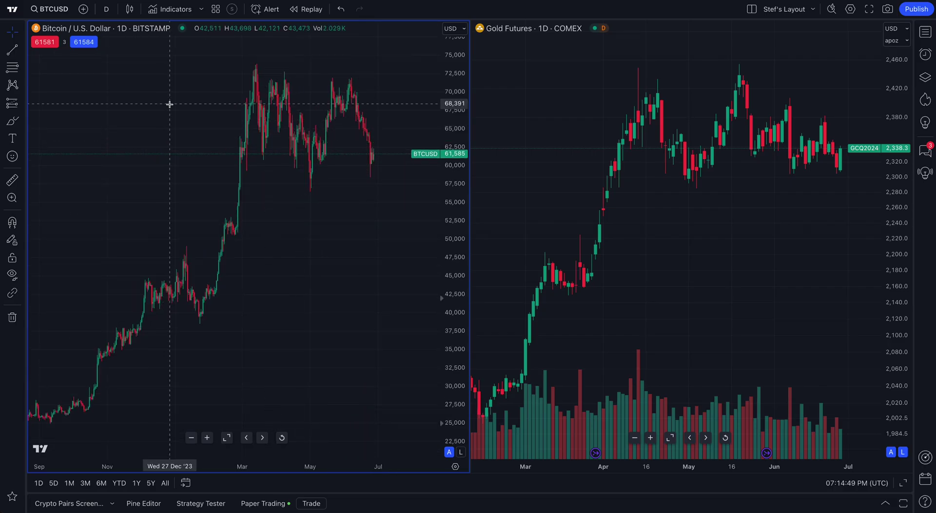
pyautogui.click(106, 9)
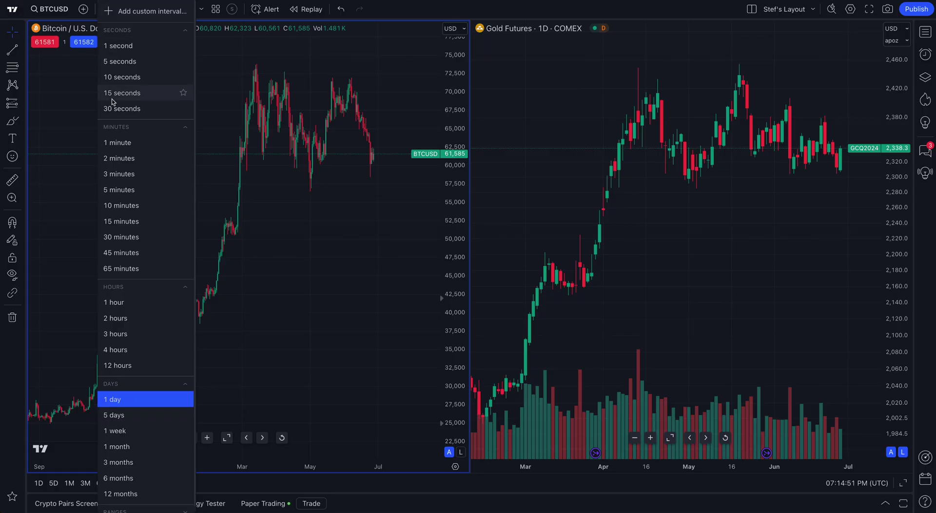
pyautogui.click(123, 208)
# Set the Gold Futures chart to 1-hour candles
pyautogui.scroll(5, 159, 191)
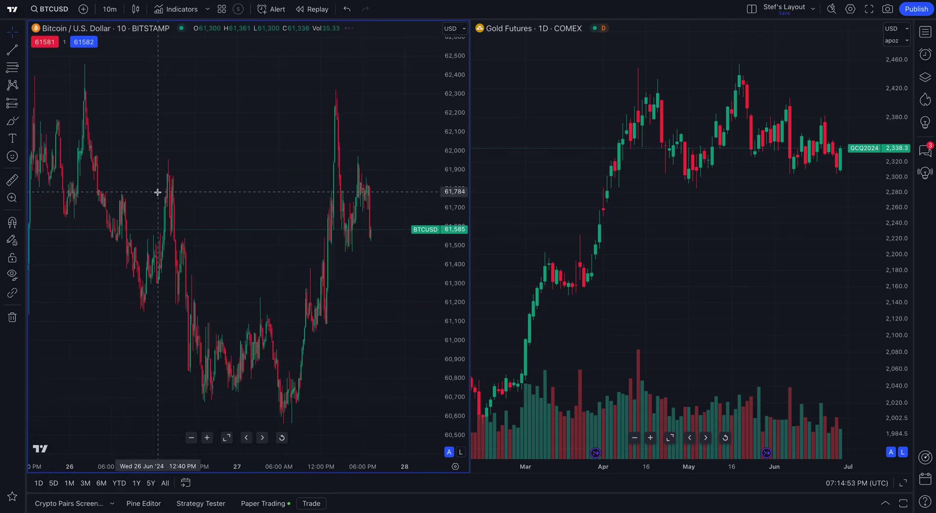
pyautogui.click(519, 93)
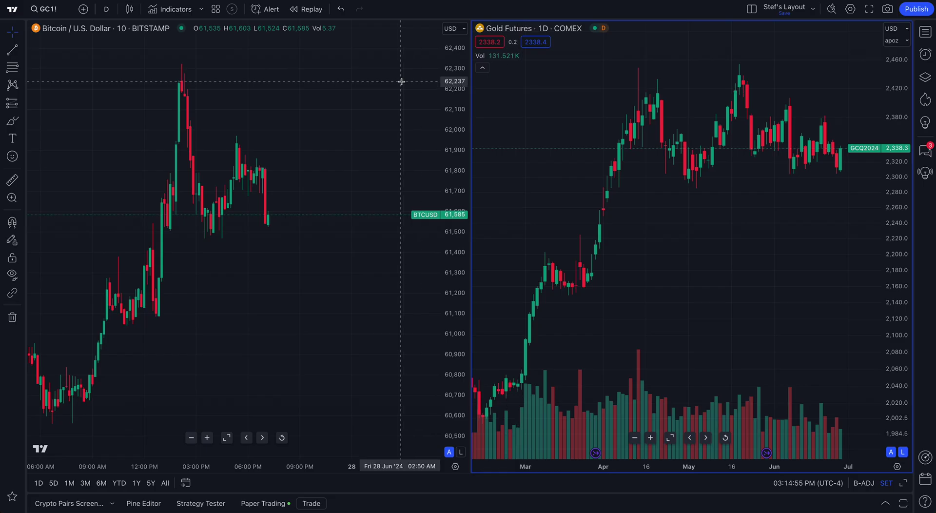
pyautogui.click(106, 9)
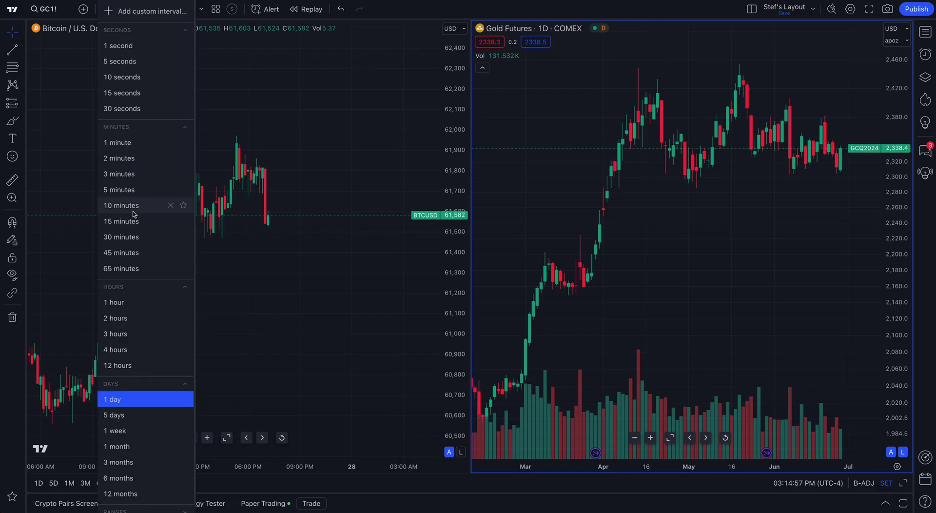
pyautogui.click(121, 302)
pyautogui.scroll(-5, 624, 246)
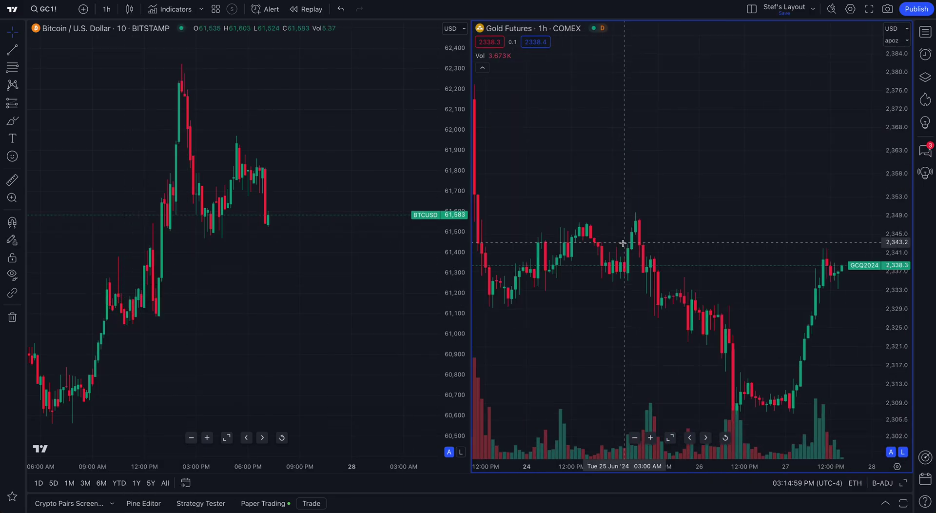
pyautogui.click(225, 127)
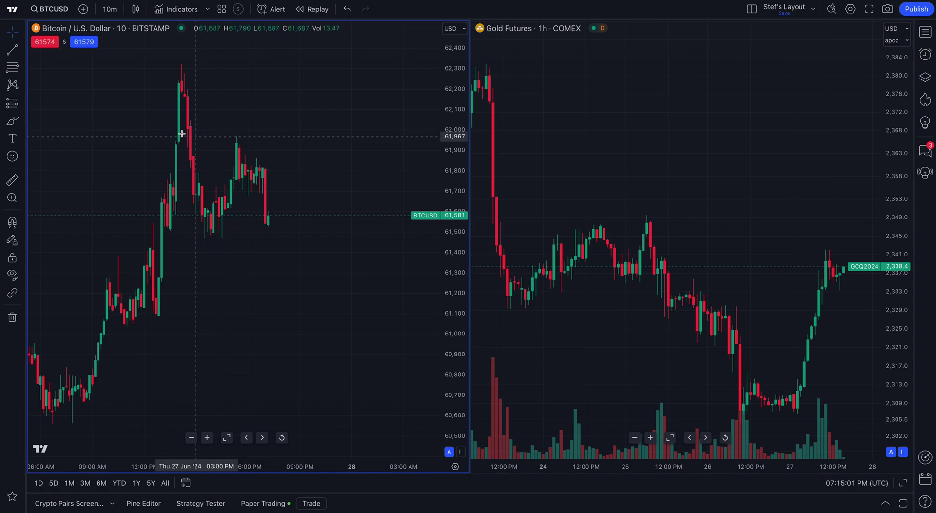
pyautogui.click(532, 130)
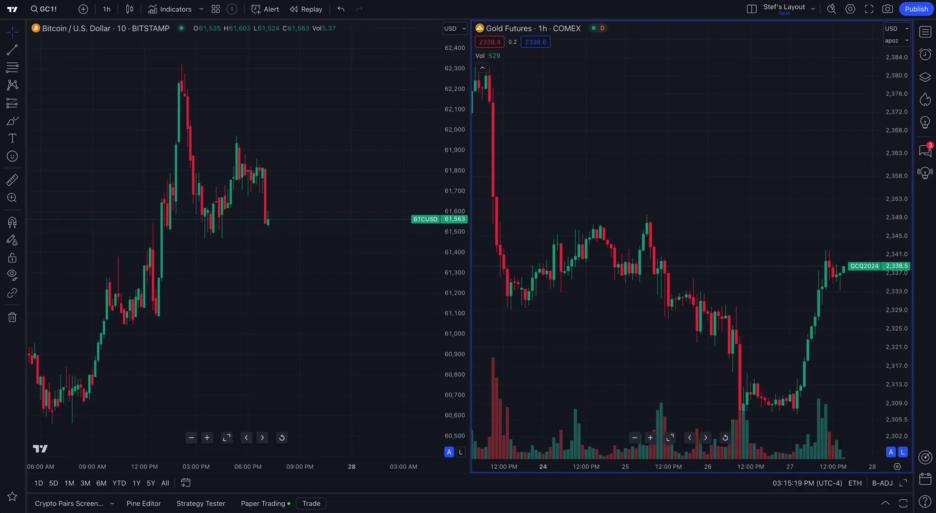
# Replace GC1! and BTCUSD with AAPL in both chart panes
pyautogui.click(49, 13)
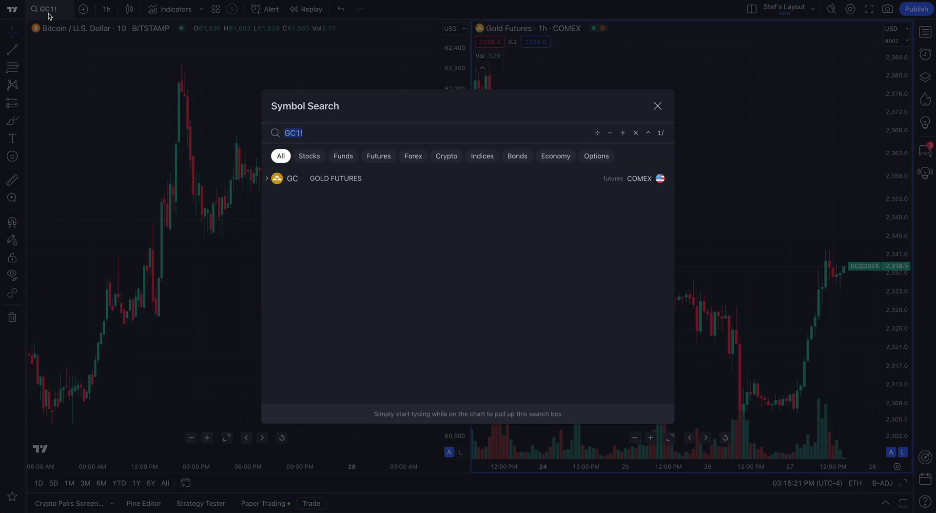
pyautogui.write('AAPL')
pyautogui.press('Return')
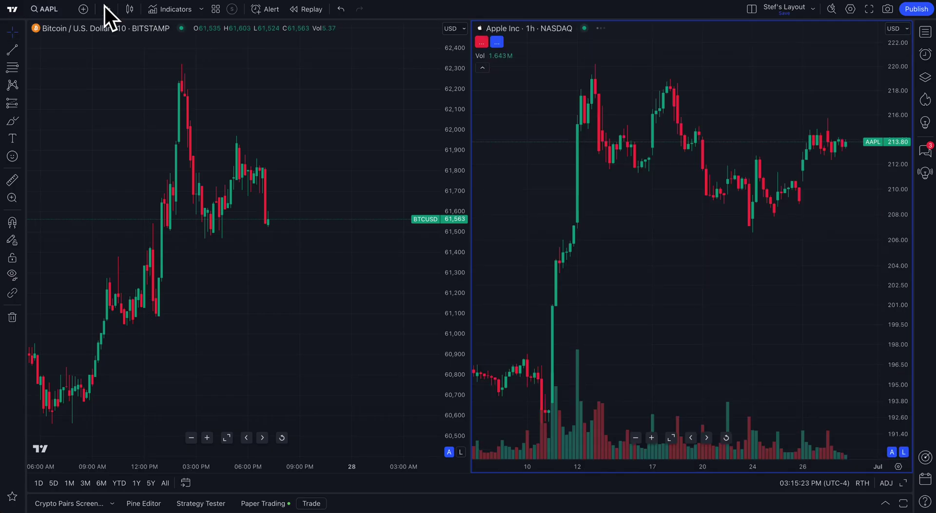
pyautogui.click(251, 100)
pyautogui.click(55, 9)
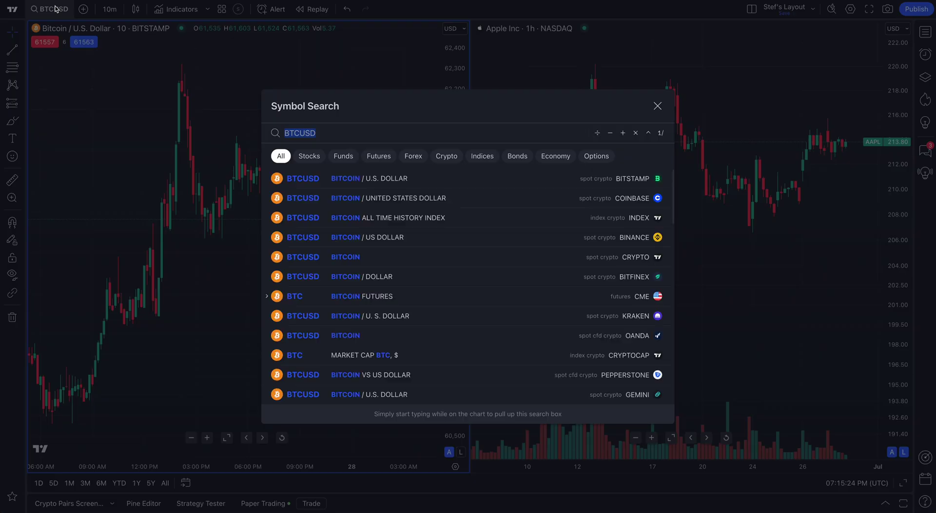
pyautogui.write('AAPL')
pyautogui.press('Return')
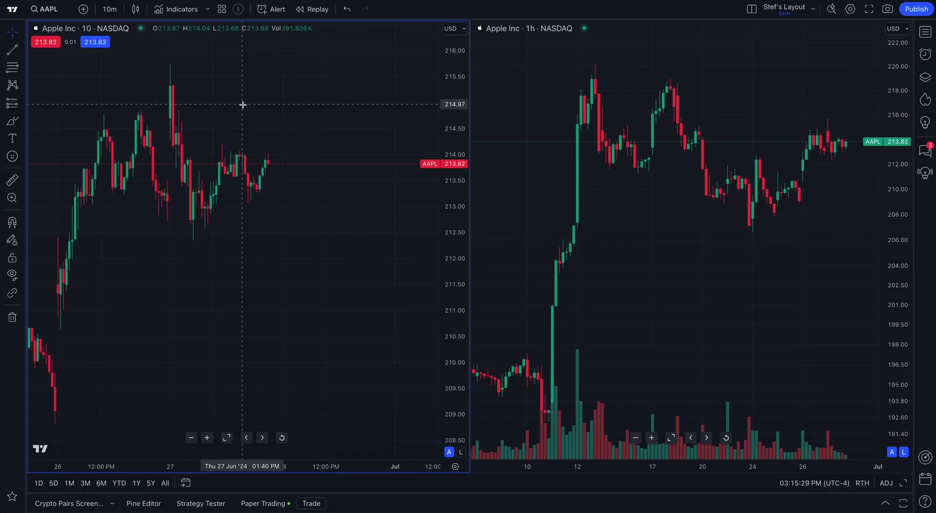
pyautogui.click(537, 109)
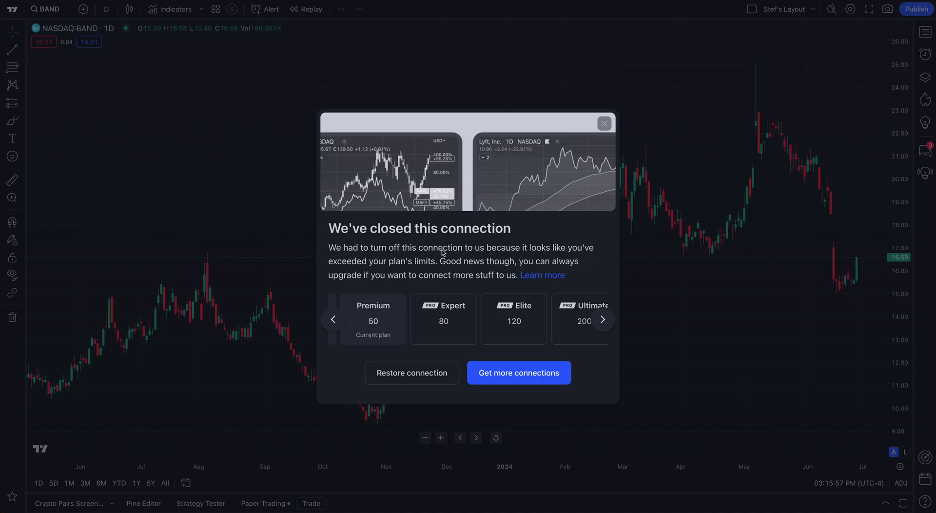
# View the cheaper plans' connection limits, then go to Get more connections to reach the pricing page
pyautogui.click(334, 320)
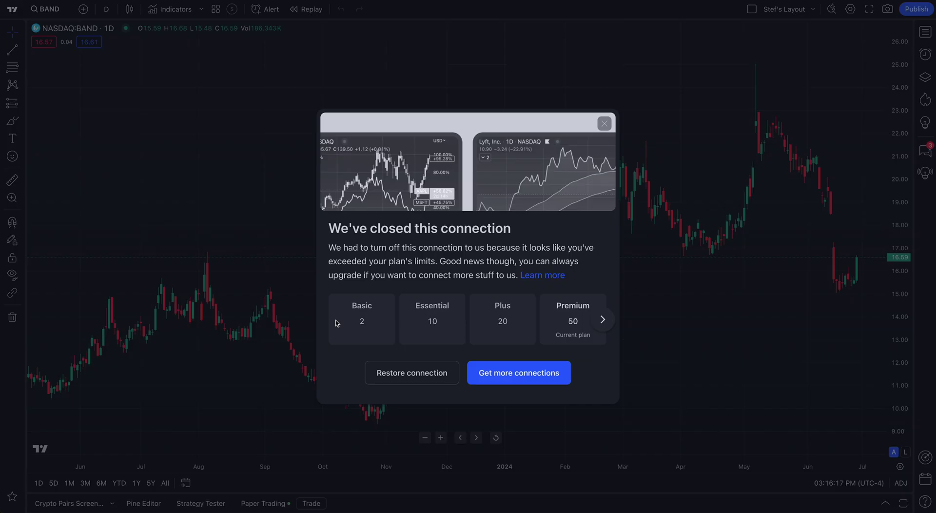
pyautogui.click(520, 373)
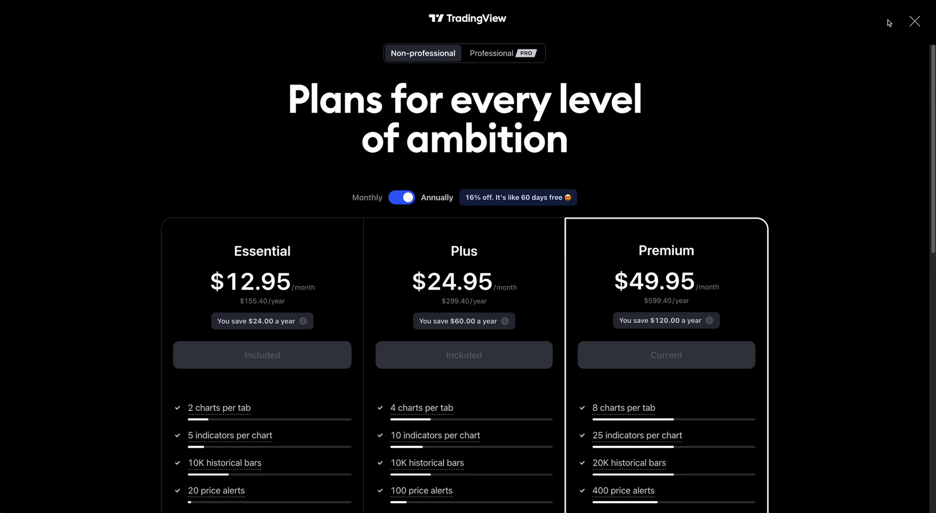
# Close the full-screen plans page to return to the AAPL daily chart
pyautogui.click(916, 16)
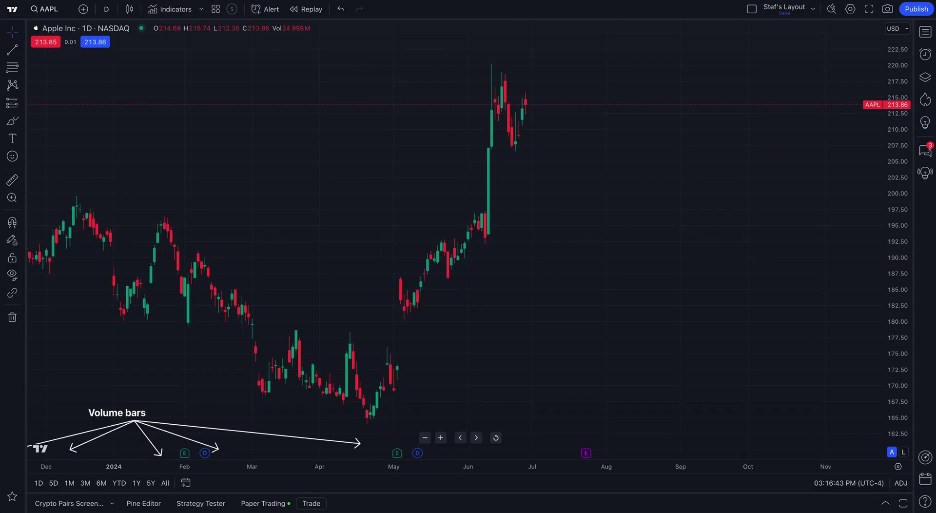
# Zoom the AAPL chart and activate the left 10-minute pane, bringing up the Non-professional plans
pyautogui.scroll(5, 439, 244)
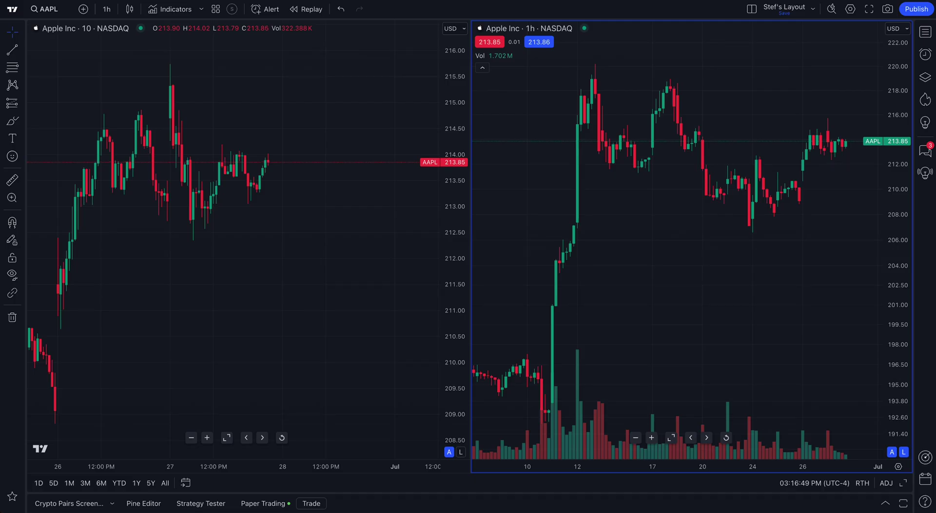
pyautogui.click(361, 150)
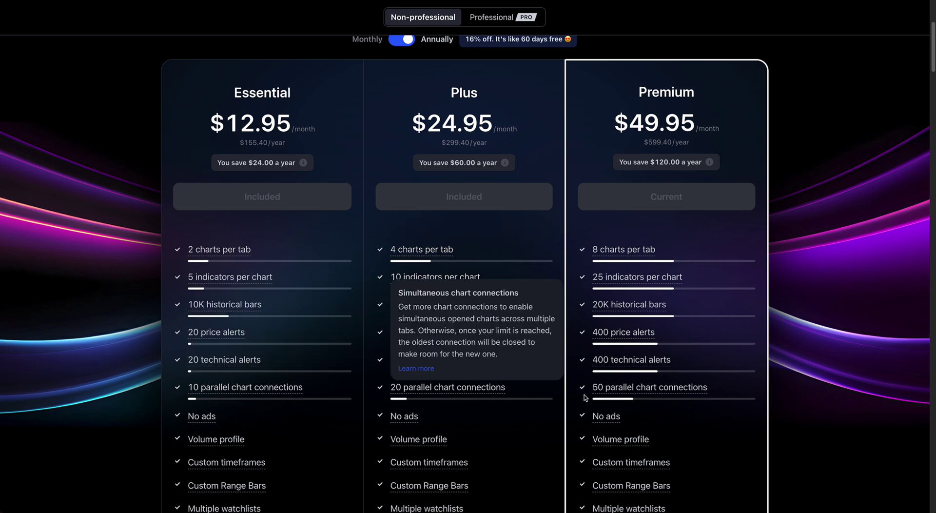
pyautogui.click(479, 19)
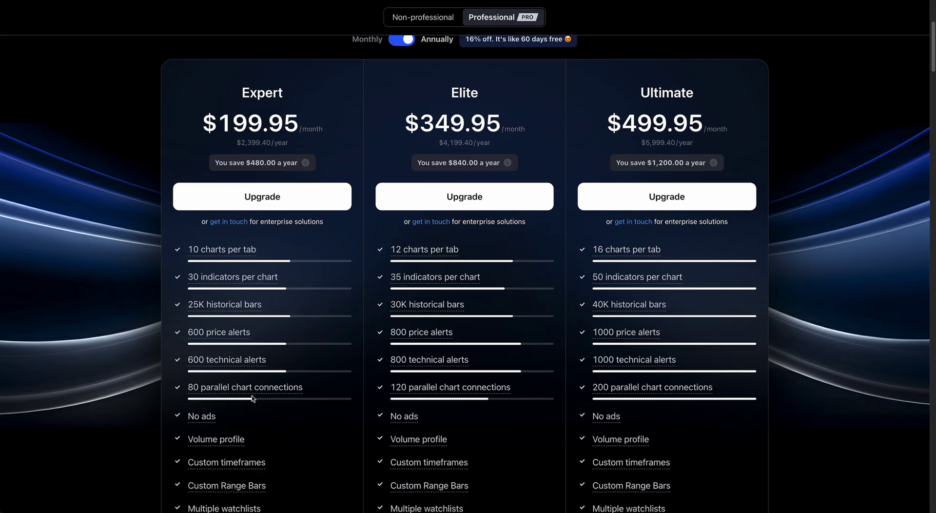
pyautogui.moveTo(252, 391)
pyautogui.moveTo(636, 391)
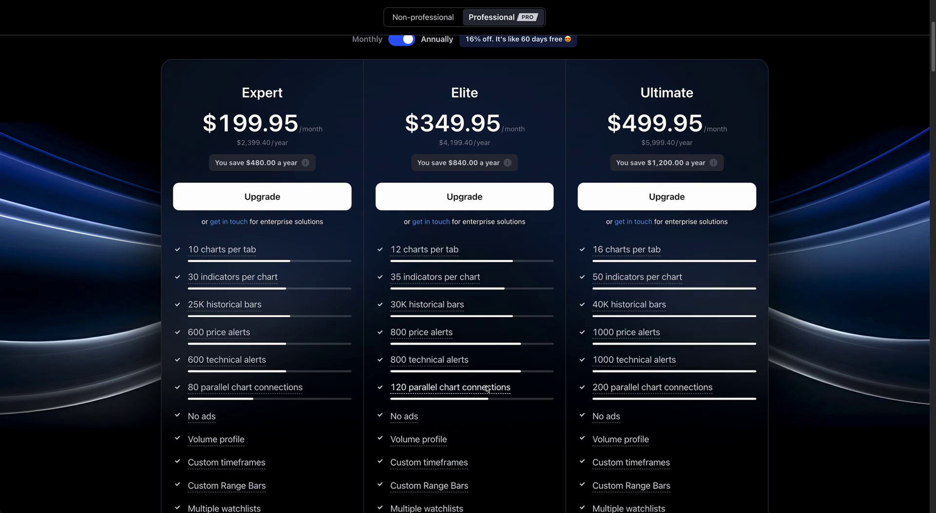
pyautogui.moveTo(487, 388)
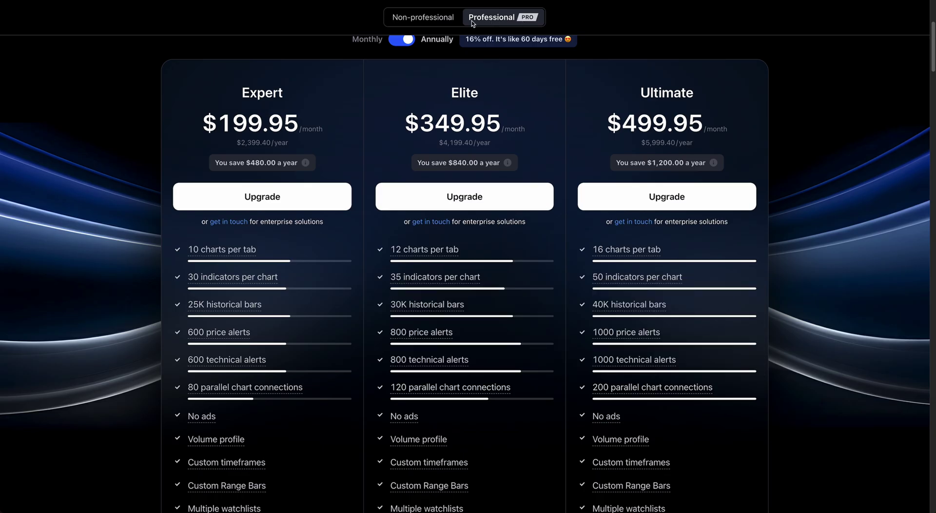
pyautogui.click(418, 21)
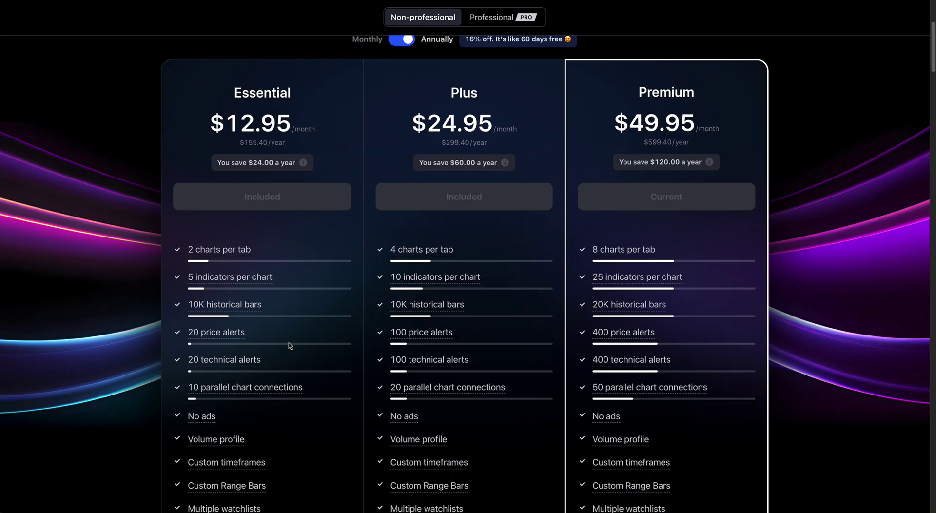
pyautogui.moveTo(637, 390)
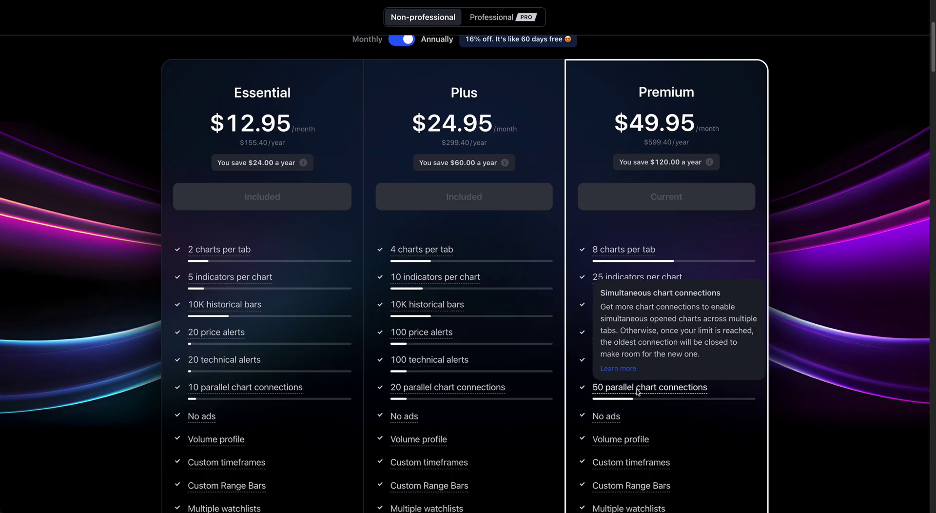